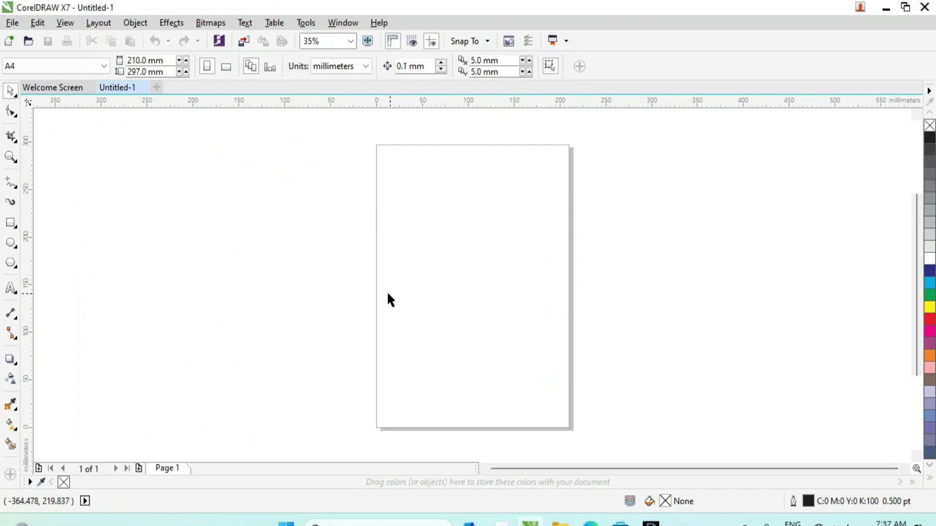
pyautogui.click(135, 23)
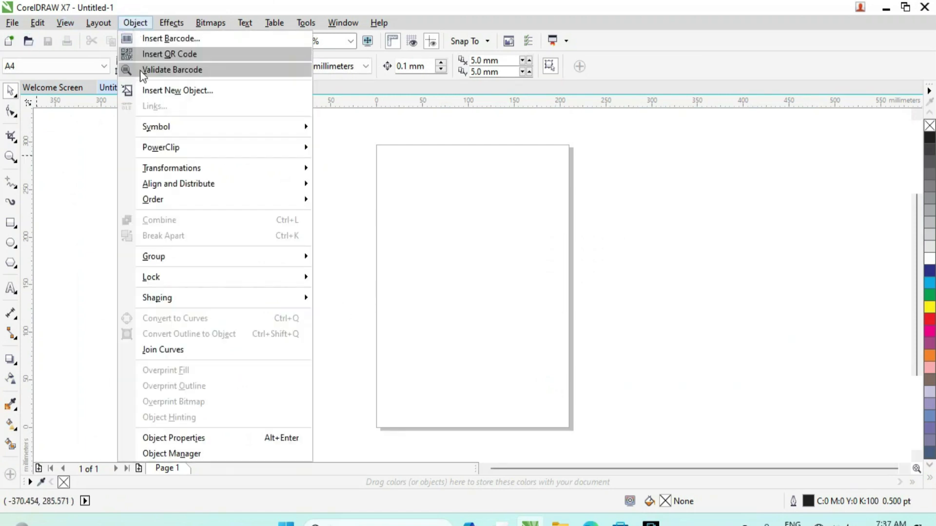
pyautogui.moveTo(154, 307)
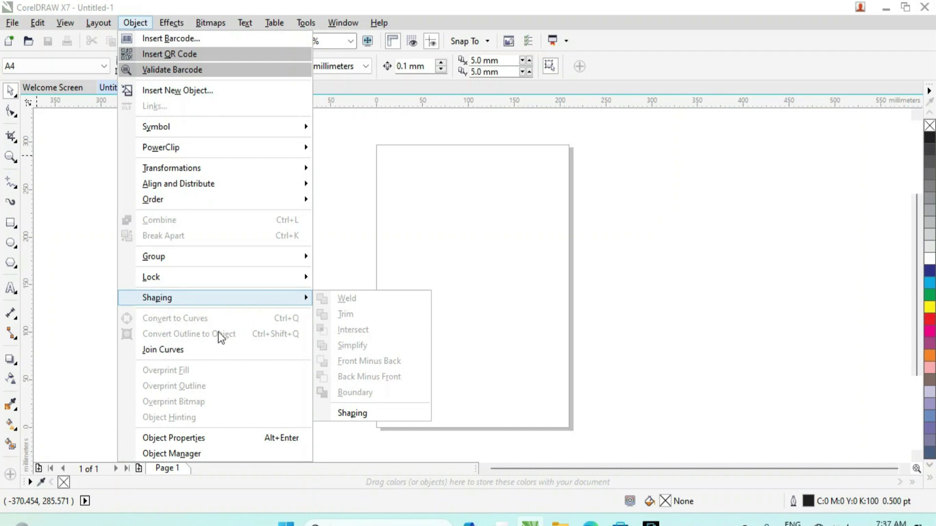
pyautogui.click(38, 22)
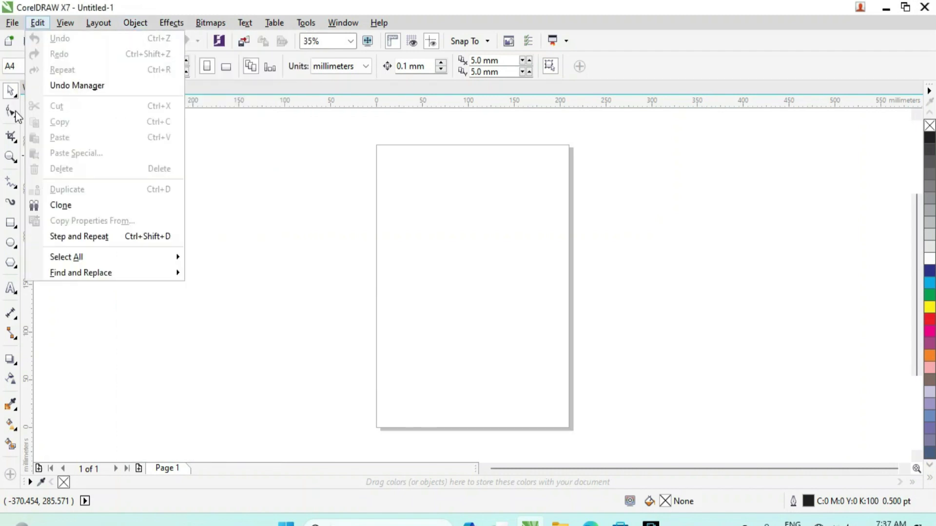
pyautogui.press('Escape')
pyautogui.click(135, 22)
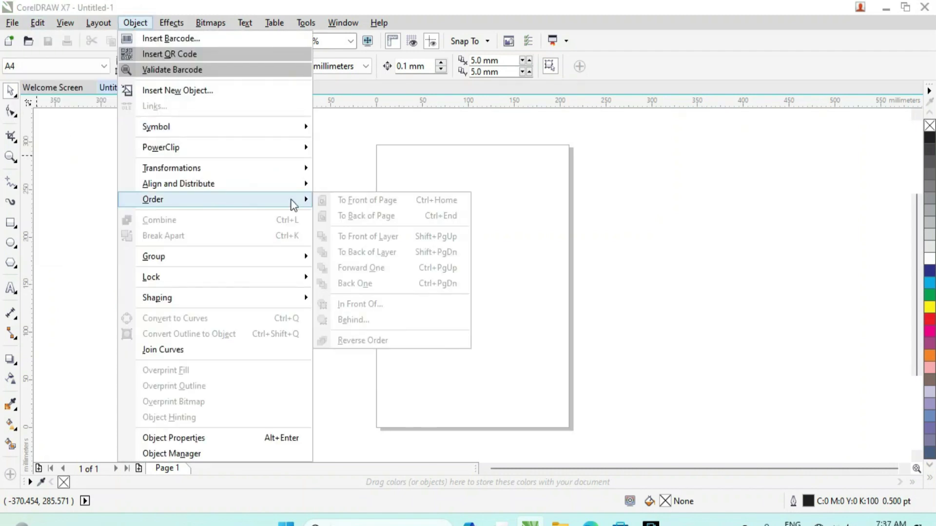
pyautogui.press('Escape')
pyautogui.click(135, 22)
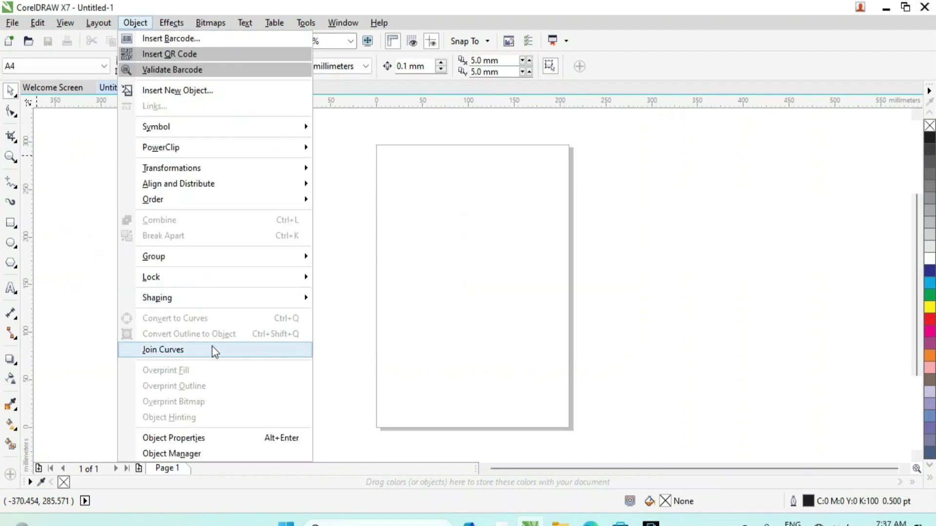
pyautogui.click(475, 263)
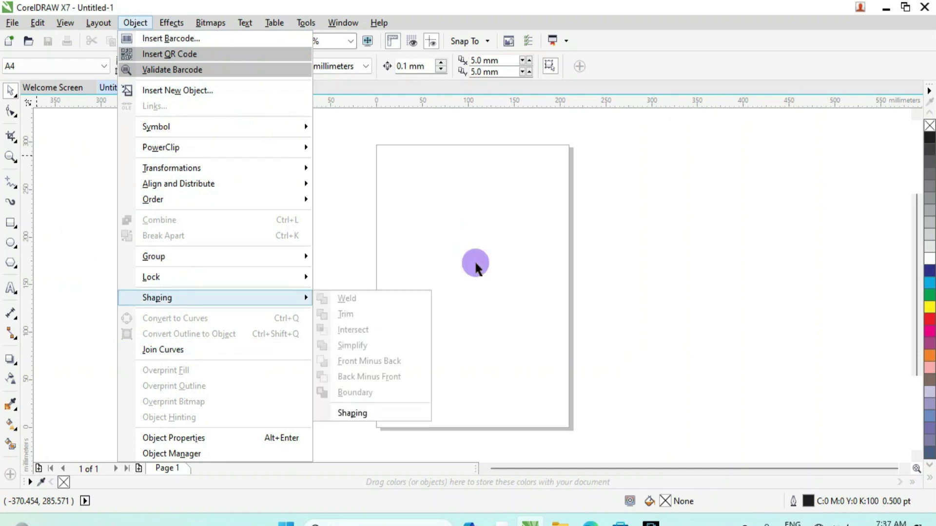
# Draw an open three-sided shape with straight segments, about 93 mm wide, with a left side about 87 mm and a right side about 105 mm high.
pyautogui.click(10, 182)
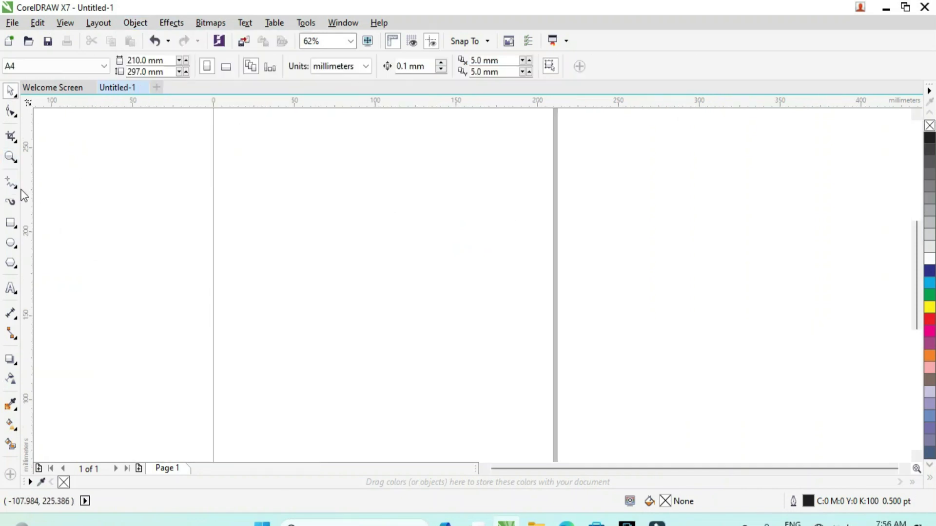
pyautogui.click(11, 182)
pyautogui.click(255, 195)
pyautogui.click(292, 342)
pyautogui.keyDown('ctrl'); pyautogui.click(258, 343); pyautogui.keyUp('ctrl')
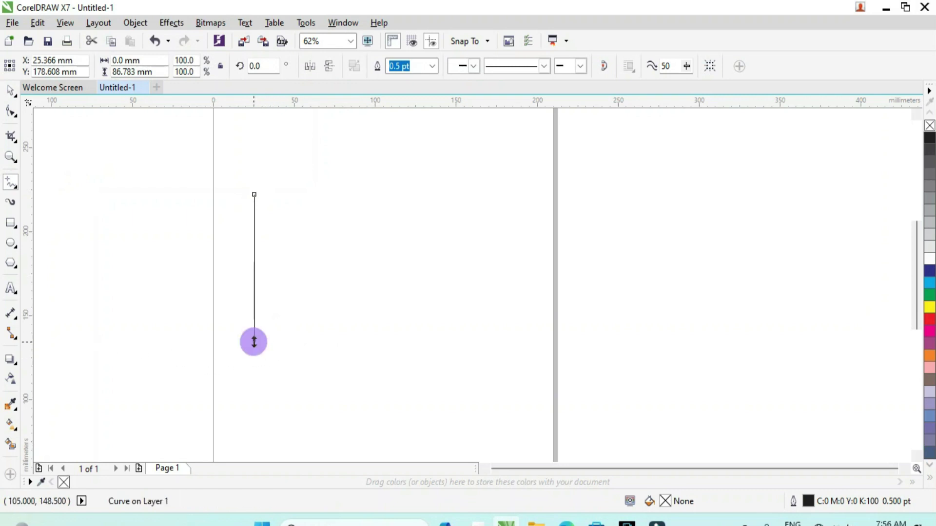
pyautogui.click(253, 341)
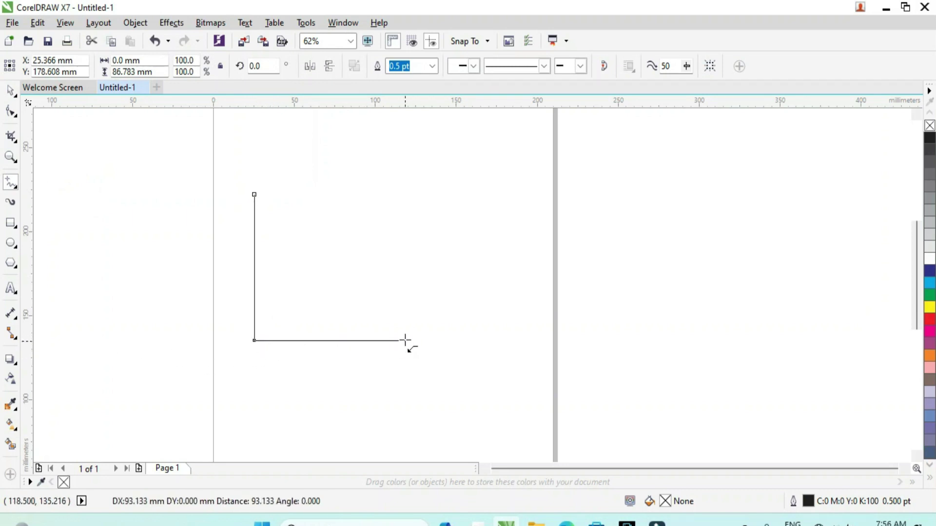
pyautogui.keyDown('ctrl'); pyautogui.click(406, 342); pyautogui.keyUp('ctrl')
pyautogui.click(405, 341)
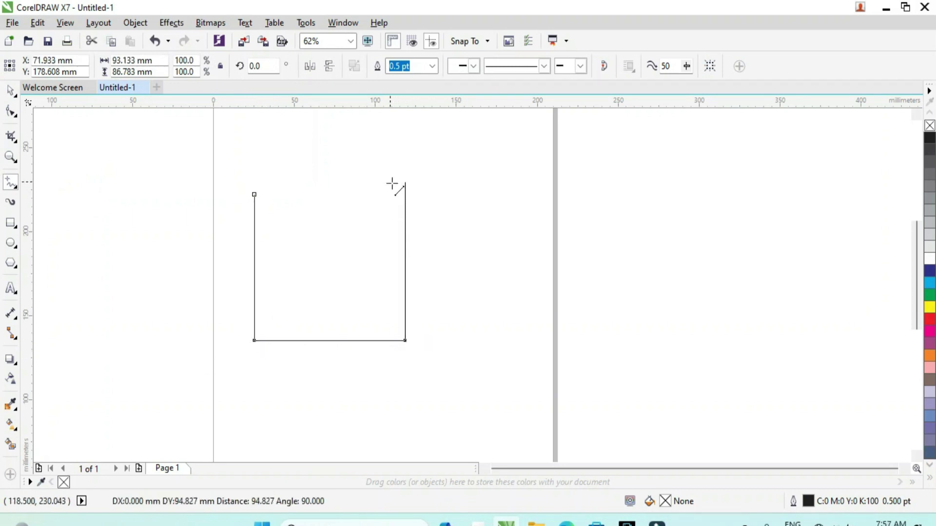
pyautogui.keyDown('ctrl'); pyautogui.click(395, 164); pyautogui.keyUp('ctrl')
pyautogui.press('space')
pyautogui.scroll(1, 307, 197)
pyautogui.scroll(-1, 341, 337)
# Draw a separate slanted straight line above the open shape, spanning about 99 mm horizontally and 27 mm vertically.
pyautogui.click(6, 185)
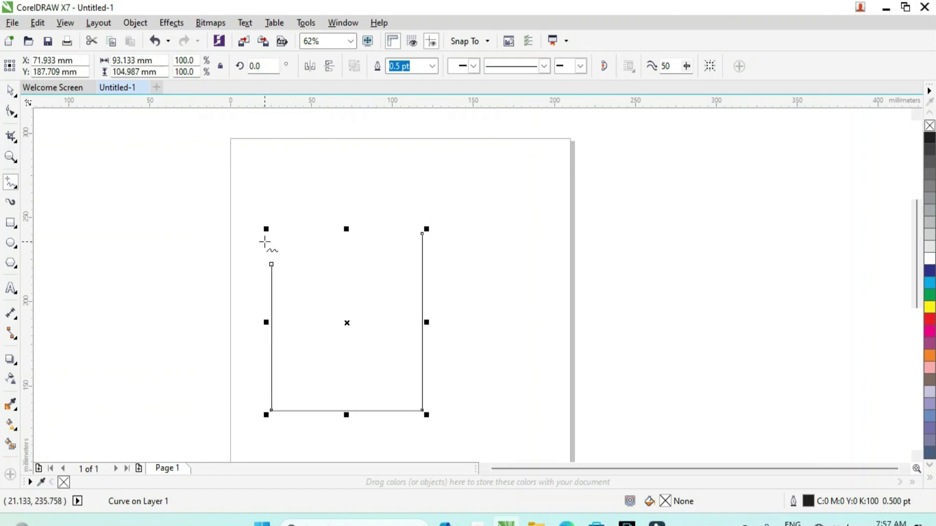
pyautogui.click(264, 241)
pyautogui.click(426, 197)
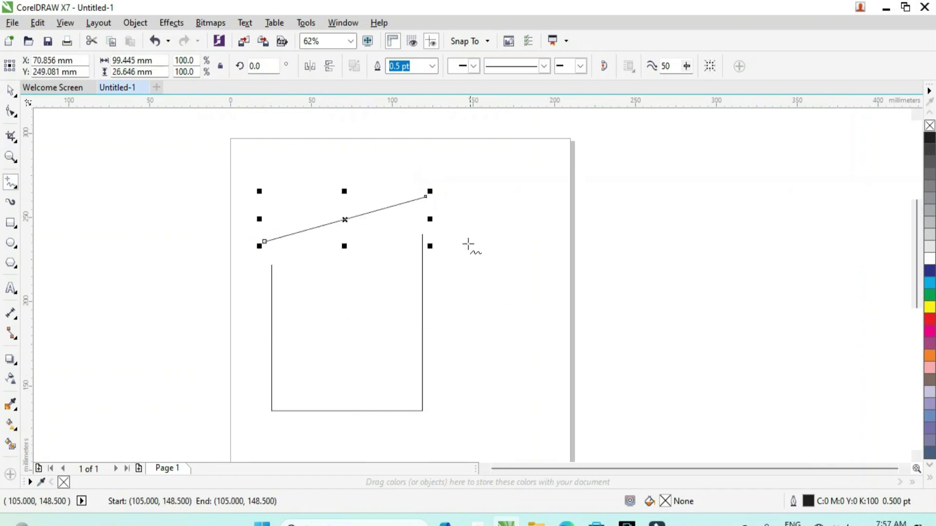
pyautogui.press('space')
pyautogui.moveTo(312, 229); pyautogui.dragTo(290, 165)
pyautogui.hotkey('ctrl', 'z')
# Open the Join Curves settings and select both the slanted line and the open three-sided shape.
pyautogui.click(271, 273)
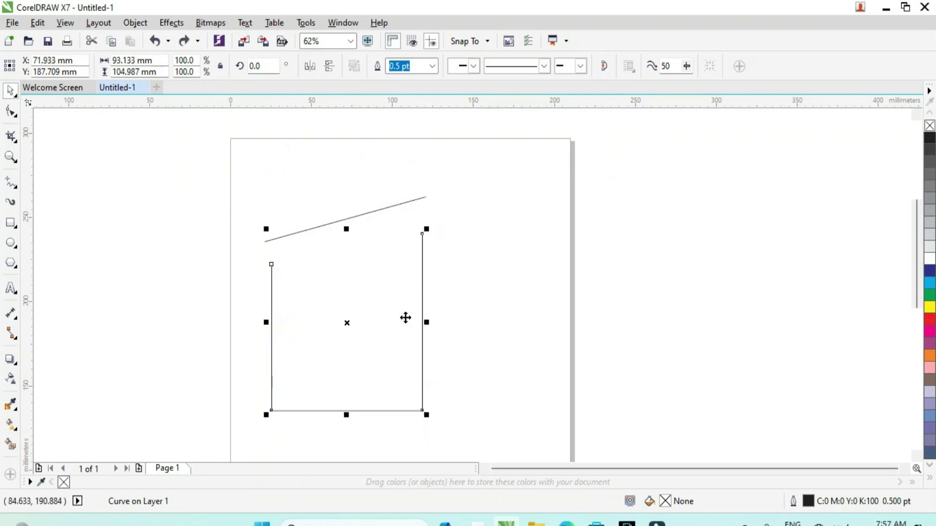
pyautogui.click(135, 23)
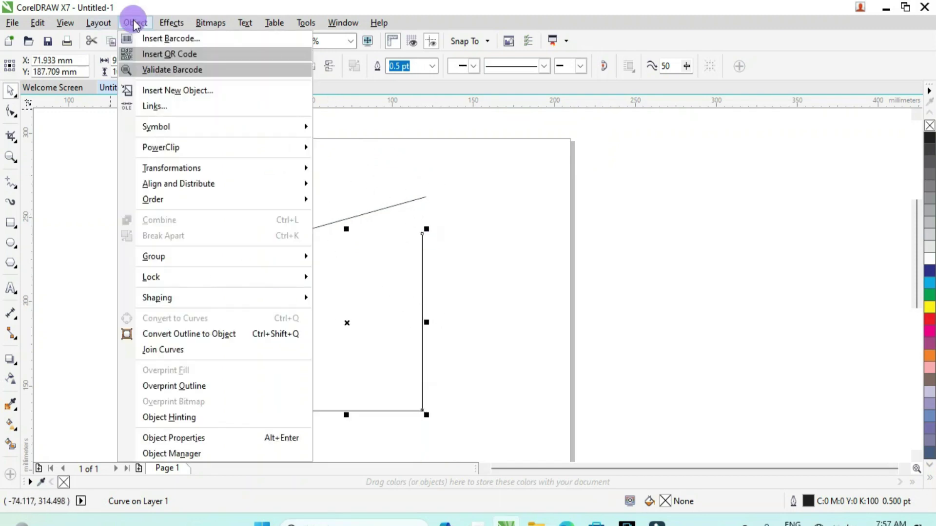
pyautogui.click(175, 350)
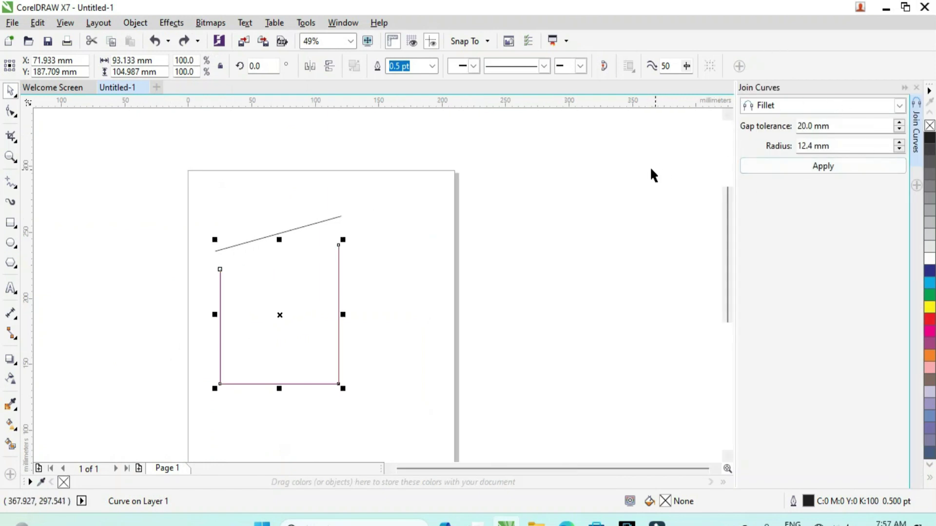
pyautogui.click(308, 215)
pyautogui.moveTo(158, 194); pyautogui.dragTo(410, 470)
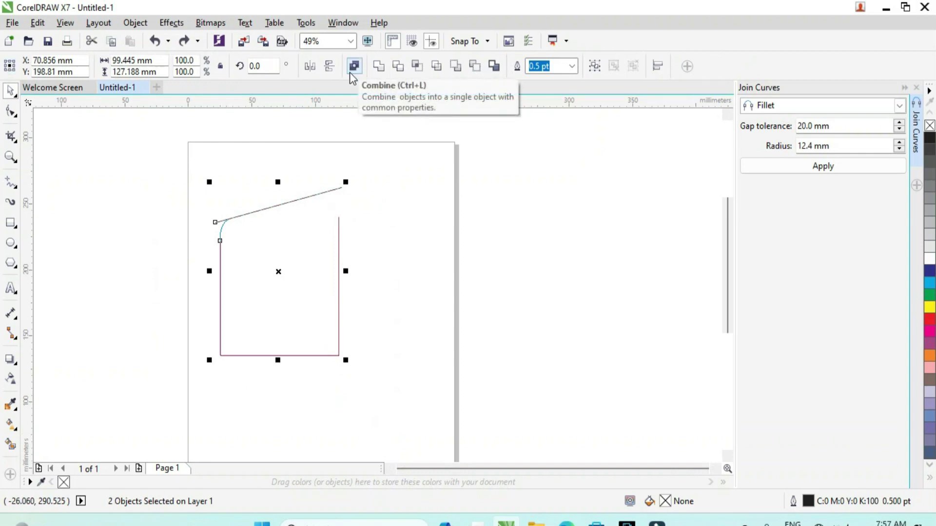
pyautogui.click(468, 239)
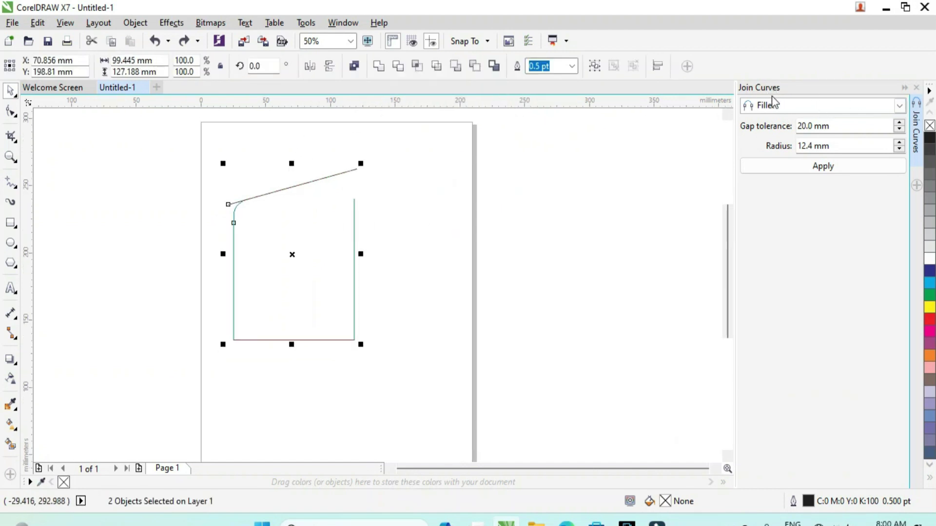
pyautogui.click(762, 106)
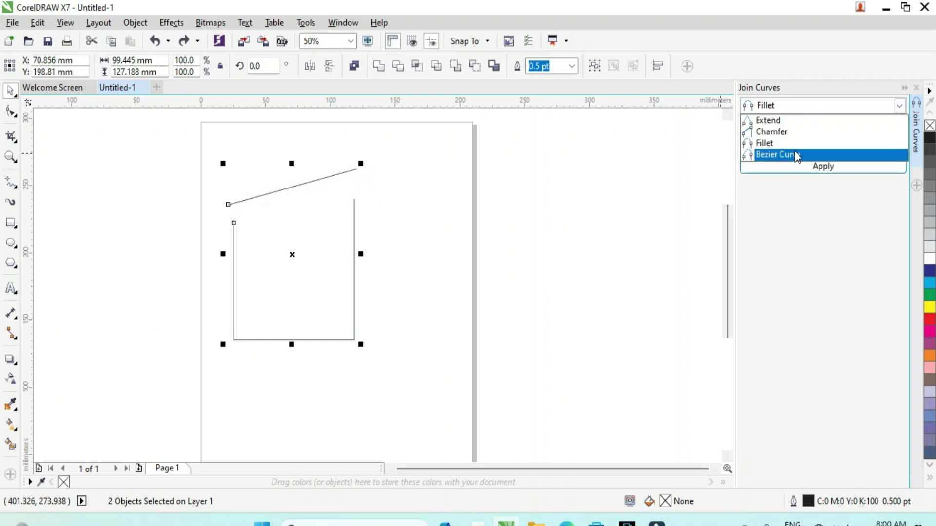
pyautogui.click(636, 185)
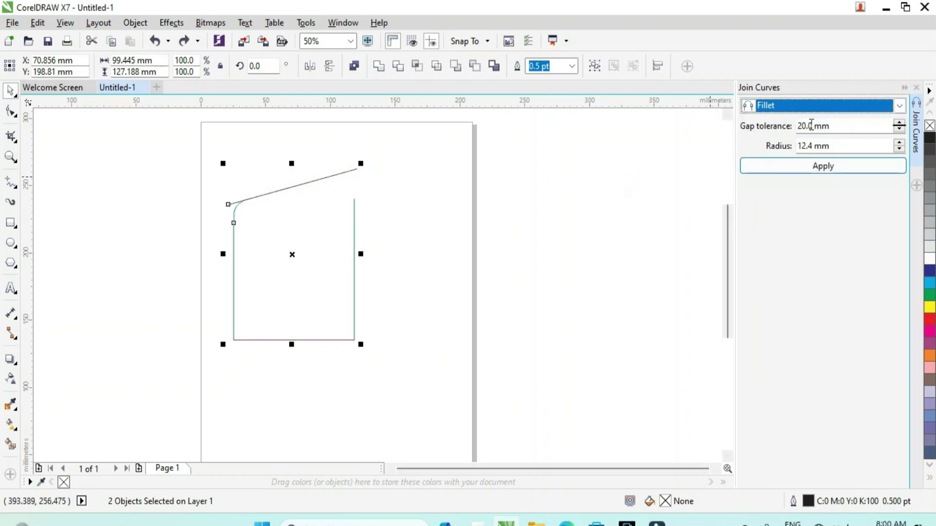
# Move the open three-sided shape straight down by about 26 mm, away from the slanted line.
pyautogui.click(570, 203)
pyautogui.scroll(1, 224, 229)
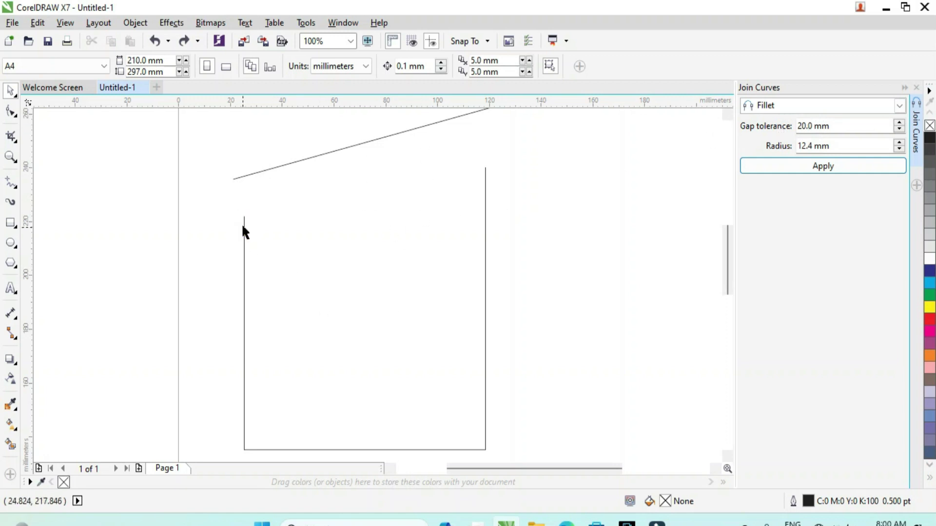
pyautogui.moveTo(243, 226); pyautogui.dragTo(243, 292)
# Select the slanted line and the open shape and try to join them with Fillet at 20 mm gap tolerance and 12.4 mm radius.
pyautogui.click(251, 176)
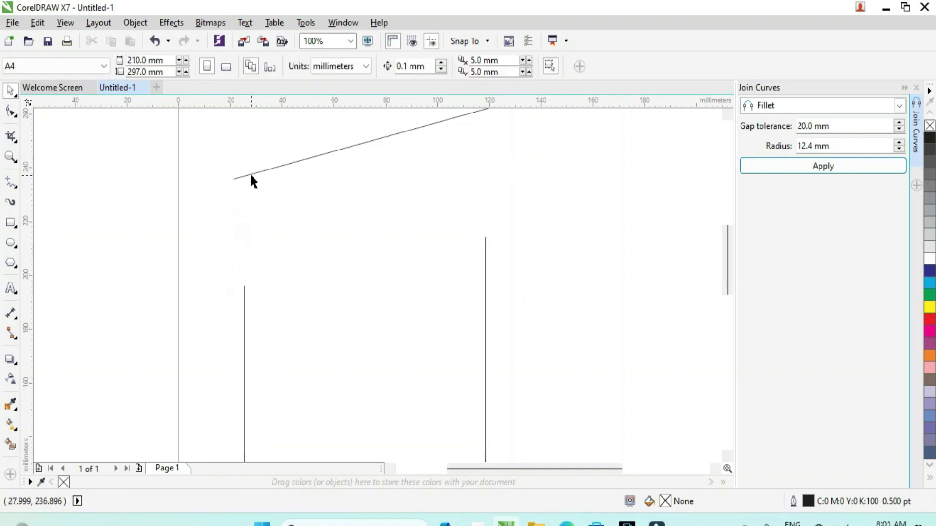
pyautogui.click(250, 174)
pyautogui.keyDown('shift'); pyautogui.click(242, 300); pyautogui.keyUp('shift')
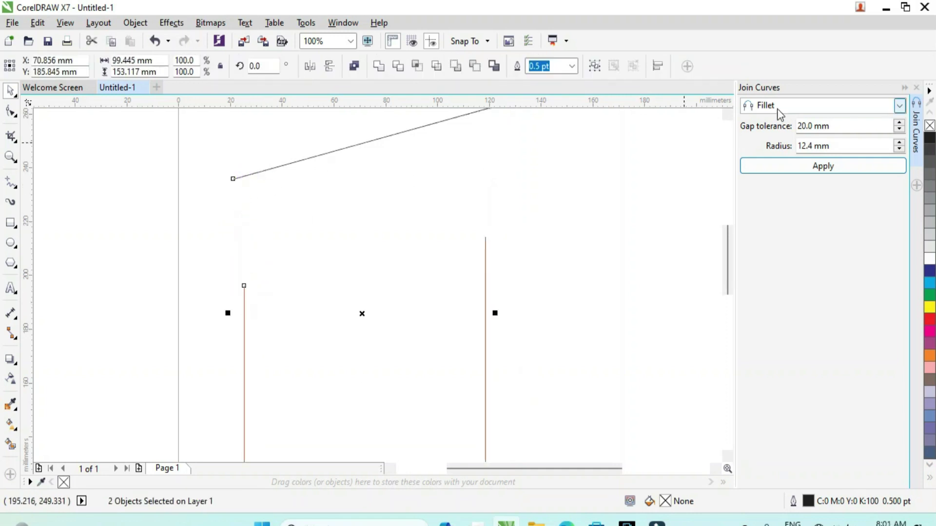
pyautogui.click(821, 168)
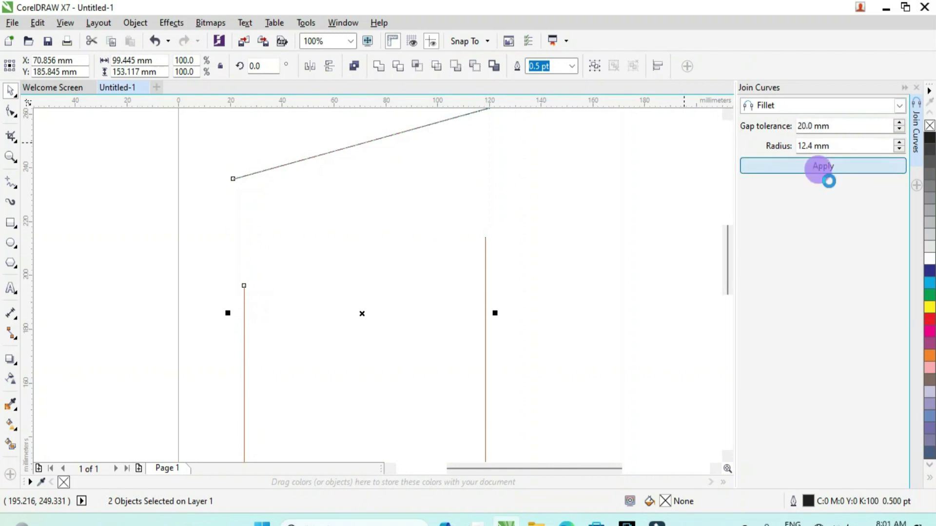
# Set the gap tolerance to 100 mm, join the two curves with 12.4 mm radius fillets, and undo the join.
pyautogui.click(898, 125)
pyautogui.write('100')
pyautogui.press('Return')
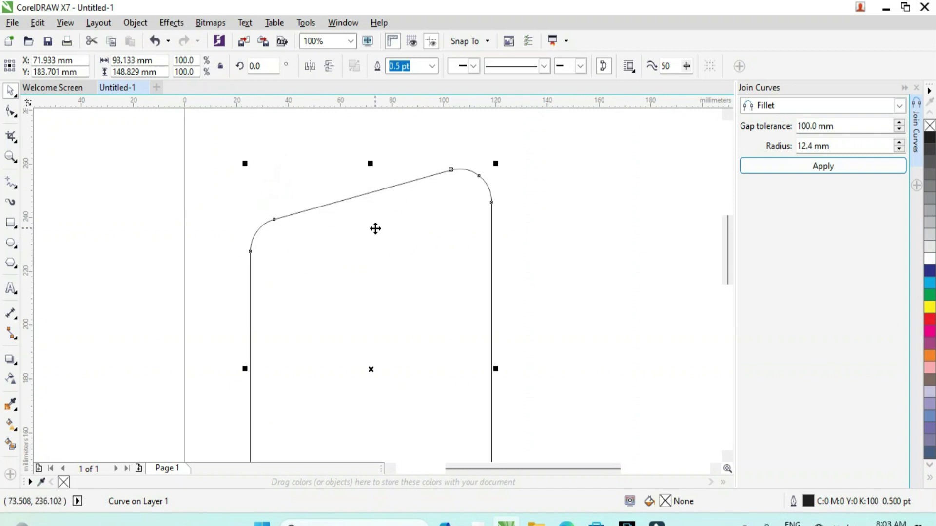
pyautogui.hotkey('ctrl', 'z')
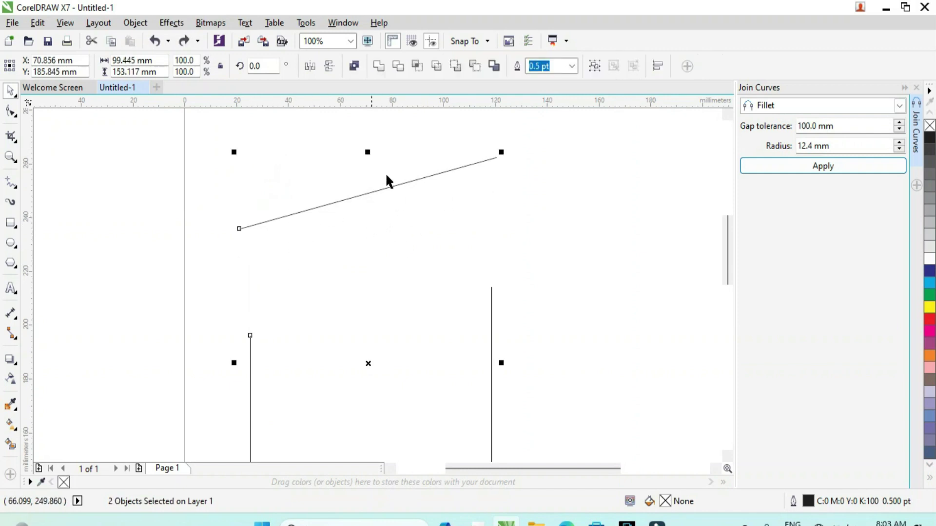
# Join the two selected curves using the Extend mode with 100 mm gap tolerance, and undo the join.
pyautogui.click(787, 106)
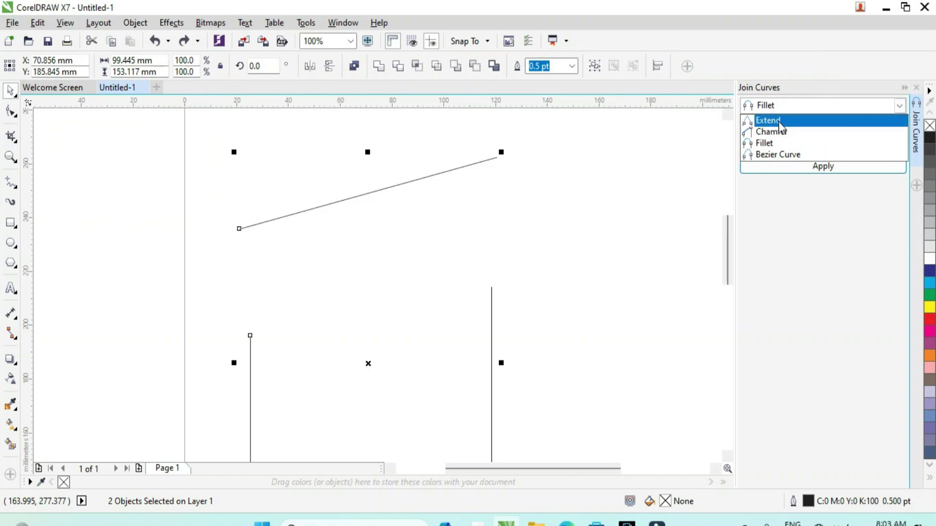
pyautogui.click(779, 121)
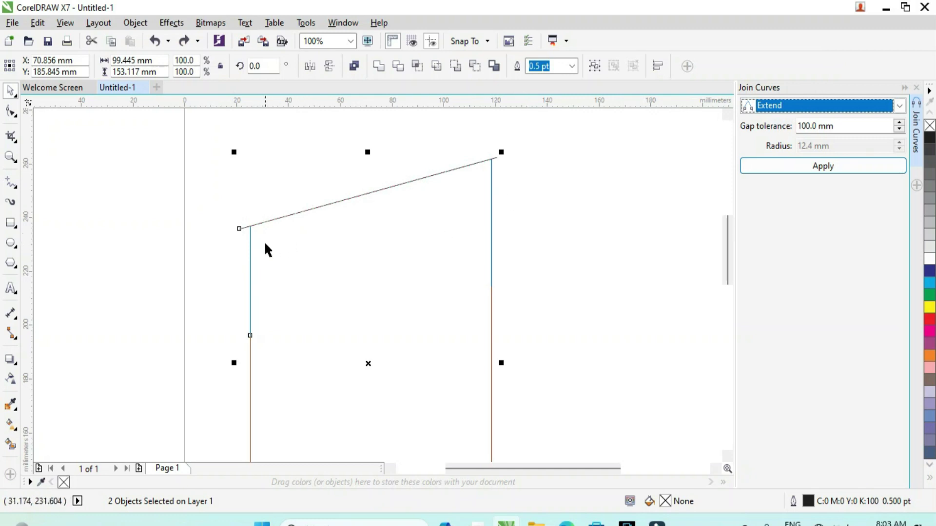
pyautogui.click(808, 165)
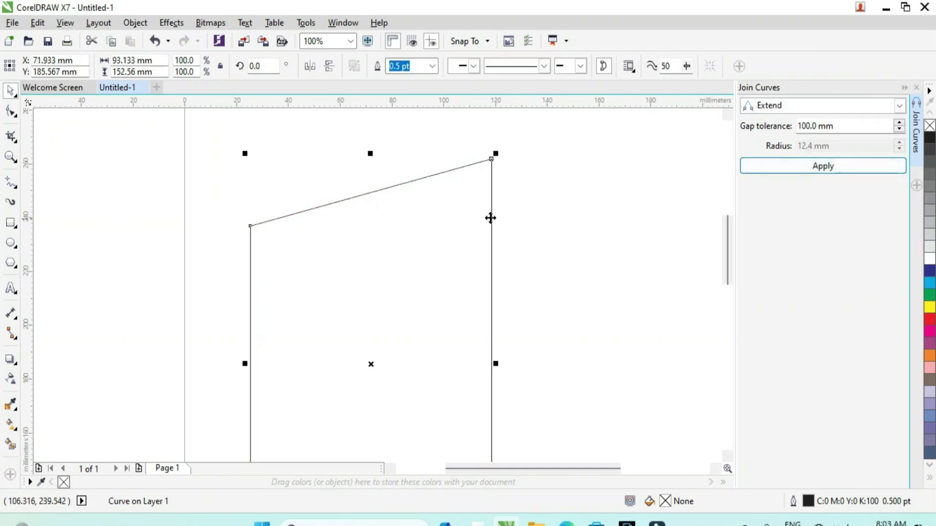
pyautogui.press('Escape')
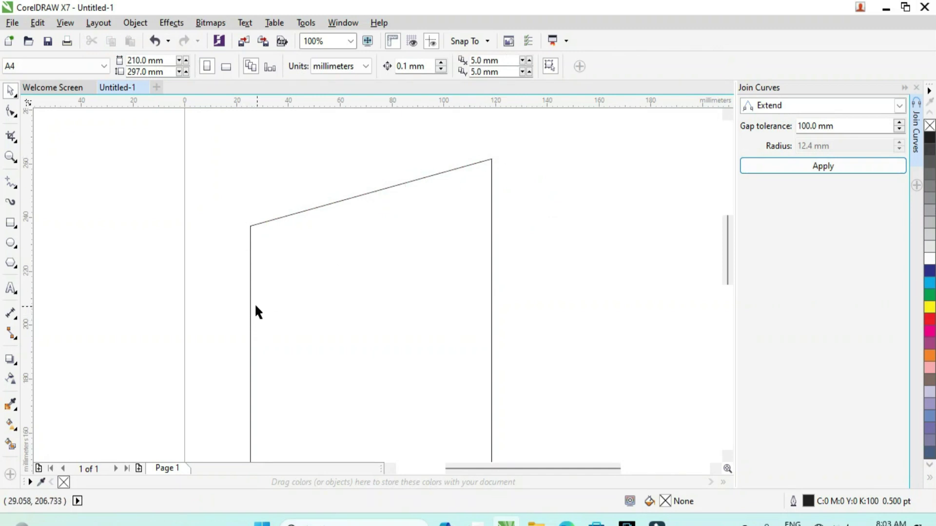
pyautogui.hotkey('ctrl', 'z')
# Join the two selected curves using the Chamfer mode with 100 mm gap tolerance, and undo the join.
pyautogui.click(784, 109)
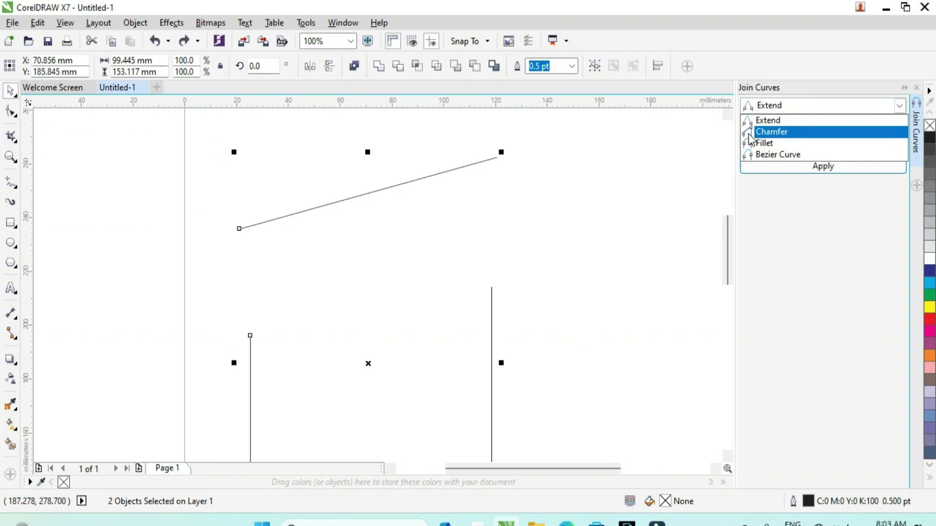
pyautogui.click(782, 132)
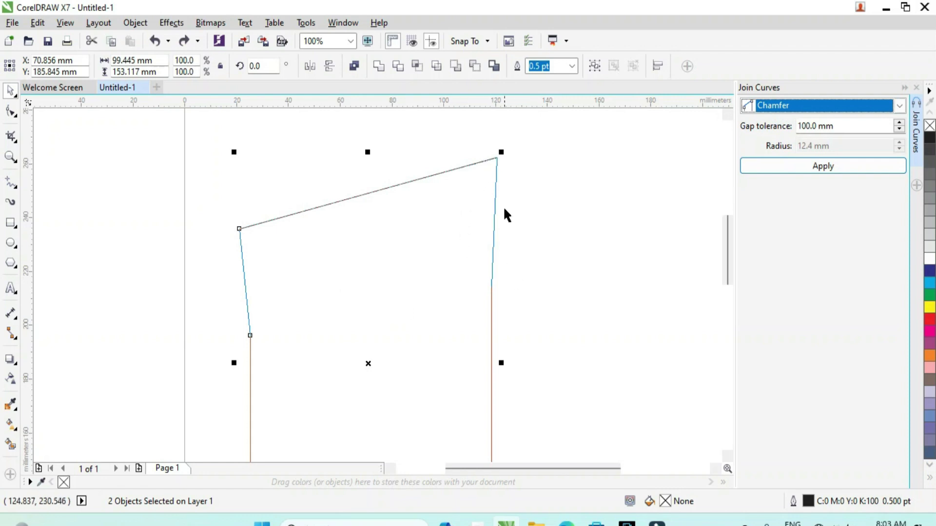
pyautogui.click(836, 165)
pyautogui.click(236, 363)
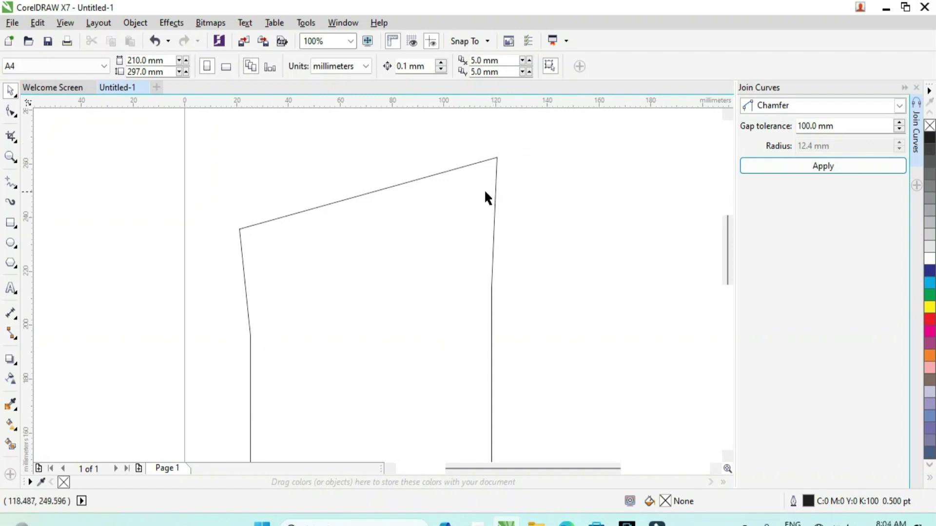
pyautogui.hotkey('ctrl', 'z')
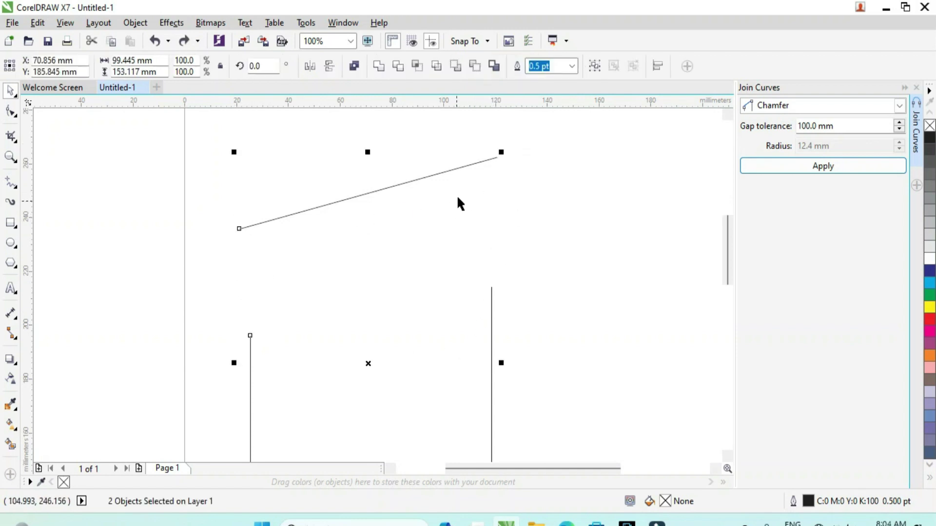
# Join the two selected curves using the Fillet mode with a 20 mm radius and 100 mm gap tolerance, and undo the join.
pyautogui.click(794, 105)
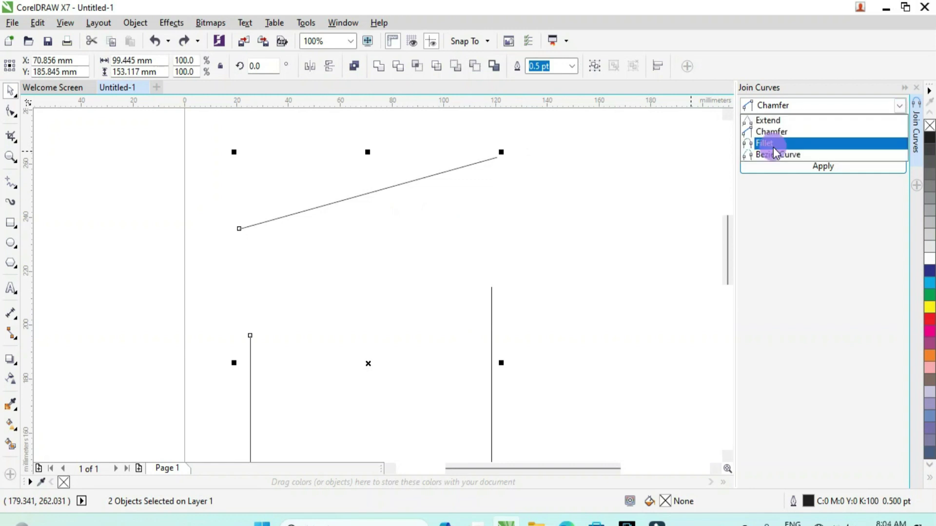
pyautogui.click(773, 144)
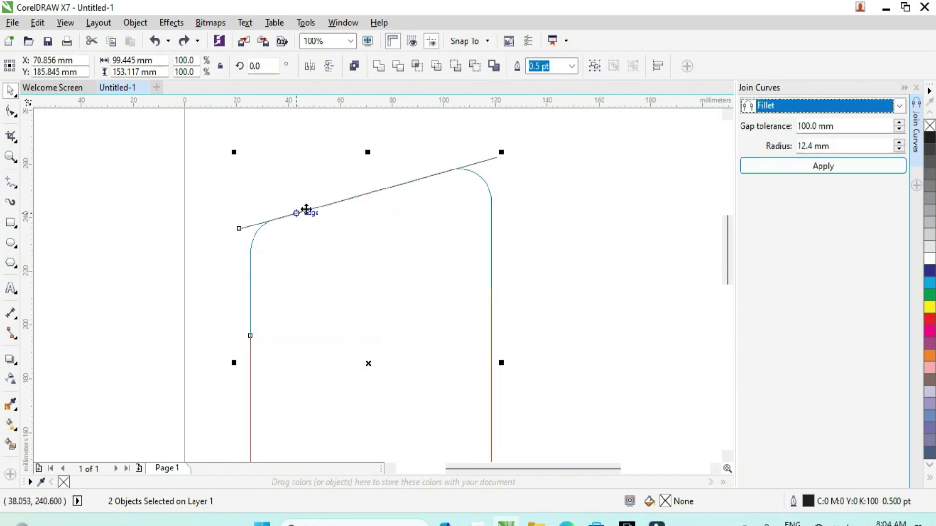
pyautogui.moveTo(851, 145); pyautogui.dragTo(803, 159)
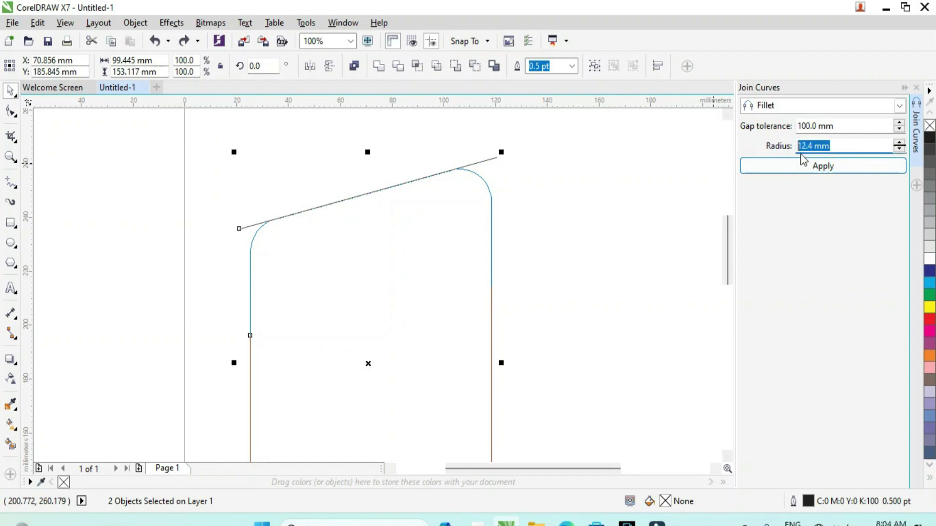
pyautogui.click(778, 151)
pyautogui.write('20')
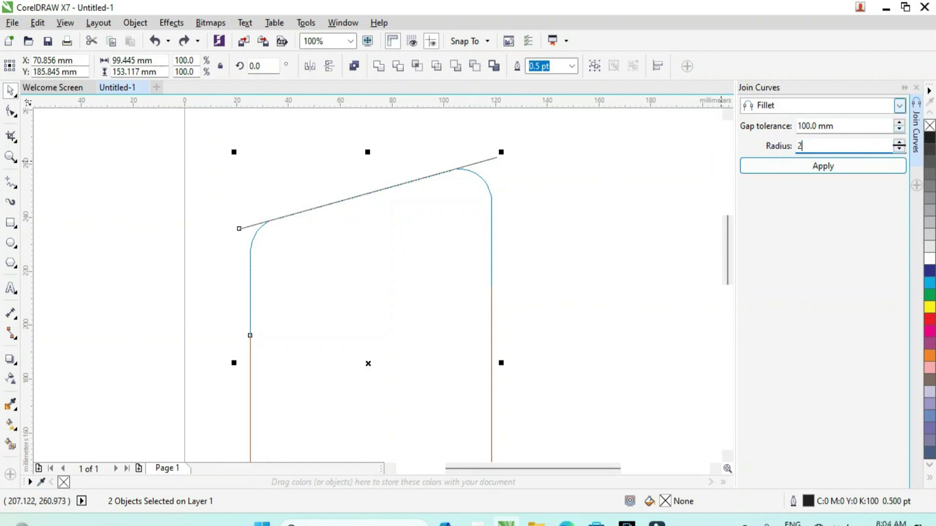
pyautogui.press('Return')
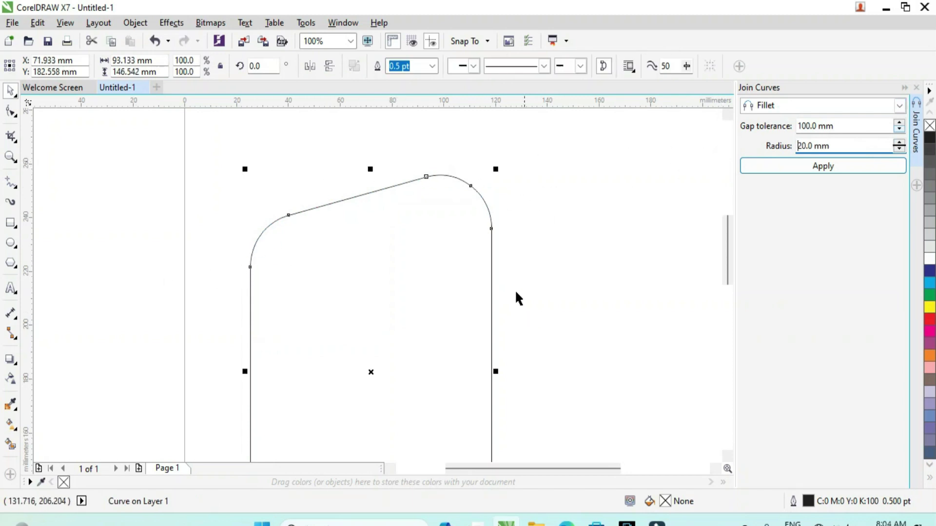
pyautogui.click(790, 110)
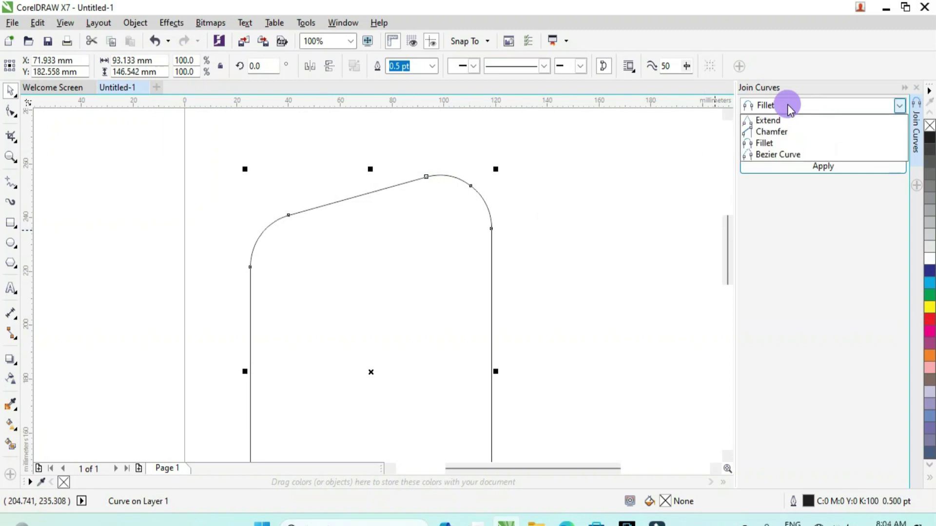
pyautogui.click(776, 110)
pyautogui.hotkey('ctrl', 'z')
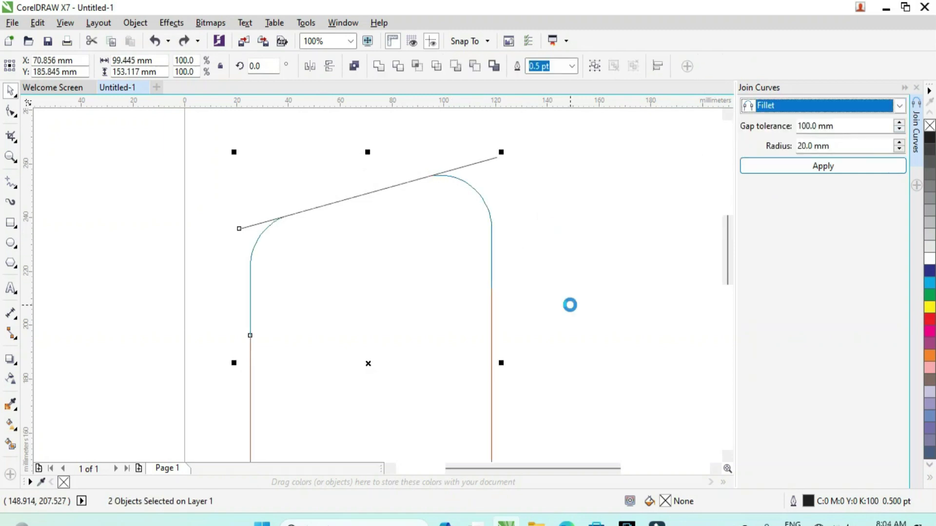
pyautogui.hotkey('ctrl', 'z')
# Select the open shape and the slanted line and join them using the Bezier Curve mode with 100 mm gap tolerance.
pyautogui.click(482, 288)
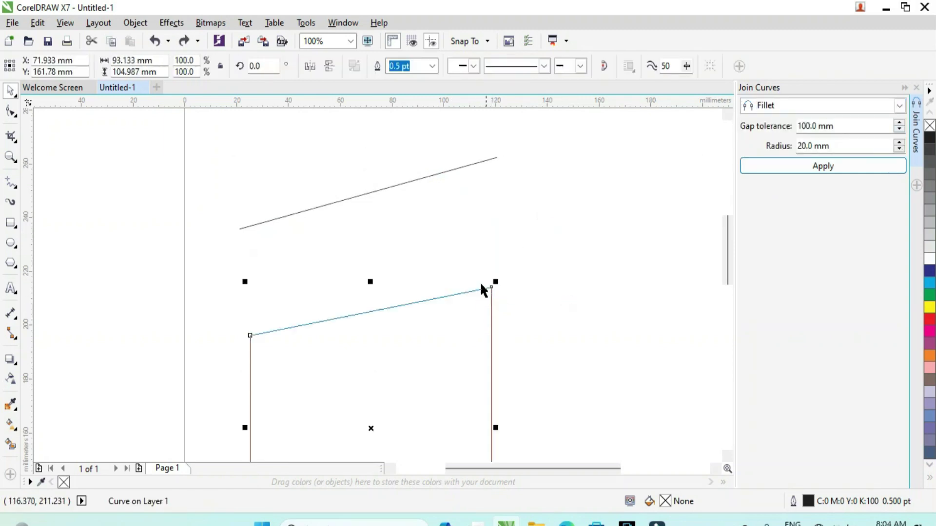
pyautogui.keyDown('shift'); pyautogui.click(422, 180); pyautogui.keyUp('shift')
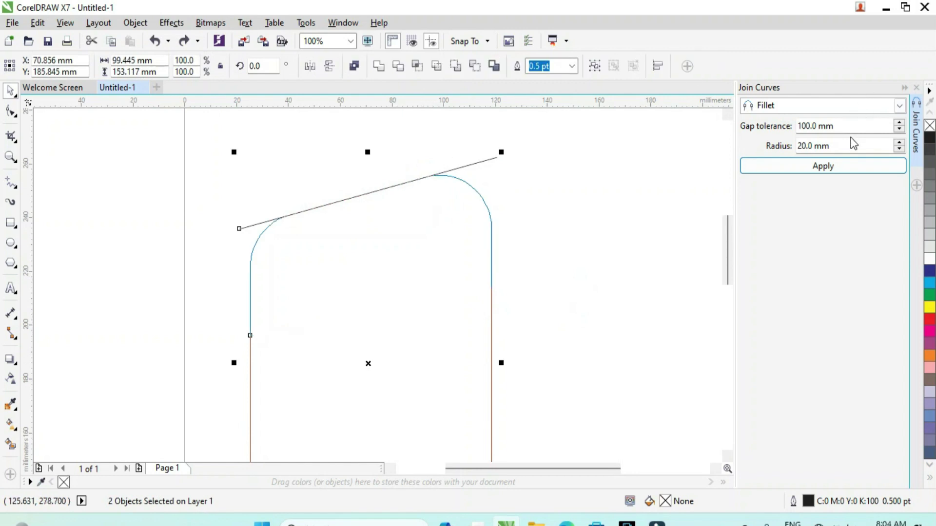
pyautogui.click(806, 105)
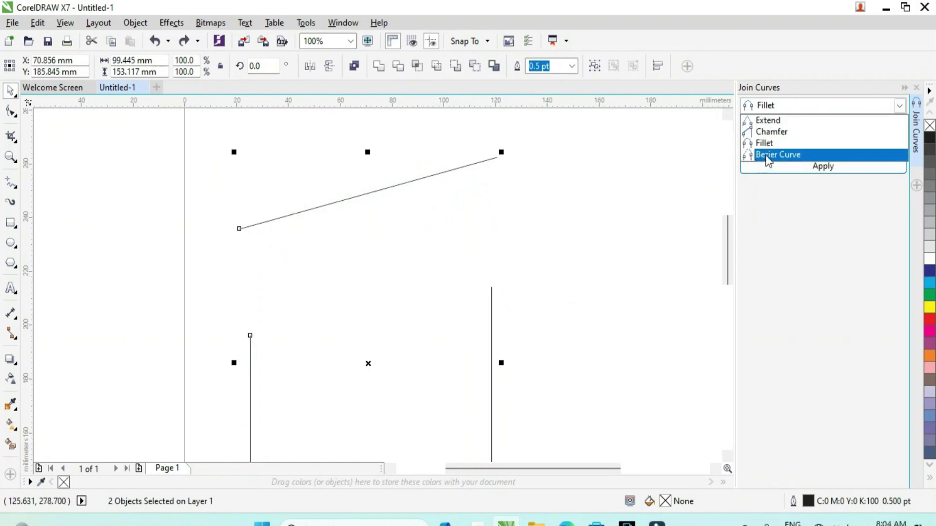
pyautogui.click(775, 155)
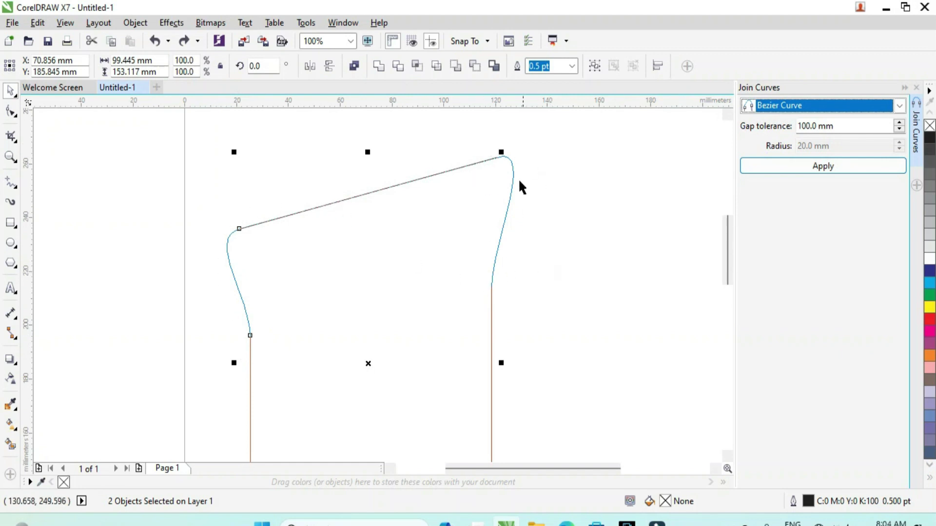
pyautogui.click(815, 163)
pyautogui.click(637, 248)
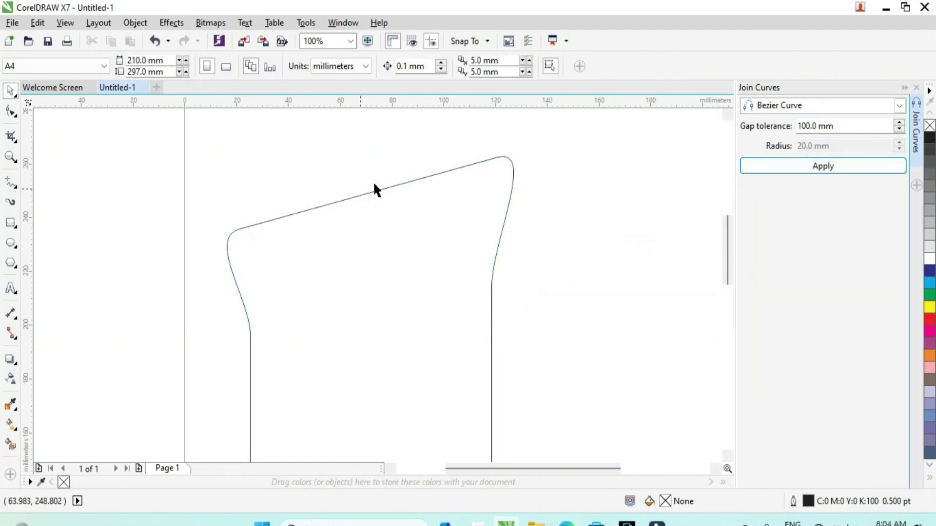
pyautogui.scroll(-2, 427, 254)
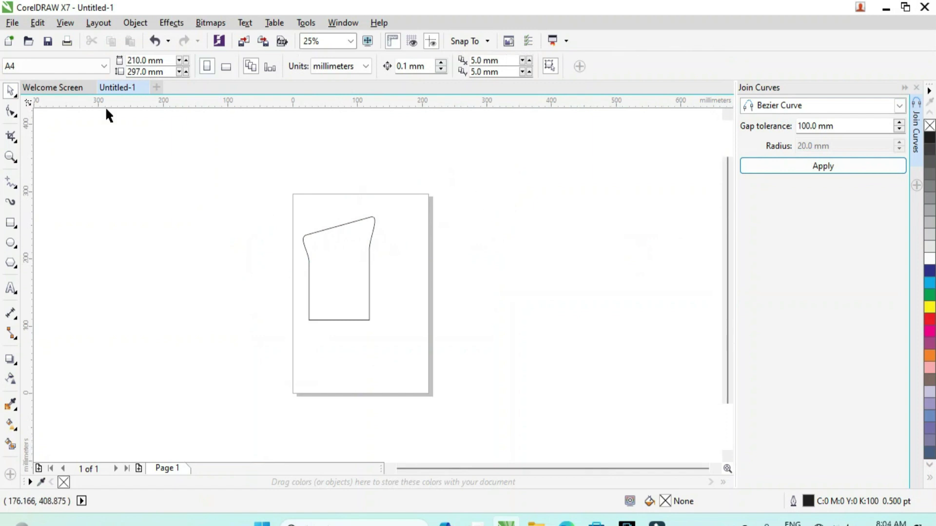
# Delete the joined shape from the page and close the Join Curves docker.
pyautogui.click(98, 22)
pyautogui.moveTo(136, 23)
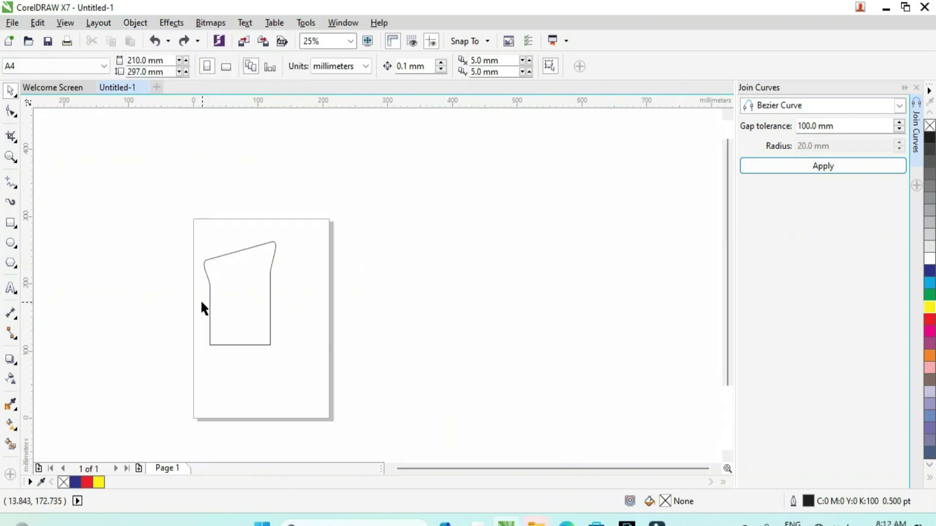
pyautogui.moveTo(104, 188); pyautogui.dragTo(380, 413)
pyautogui.press('Delete')
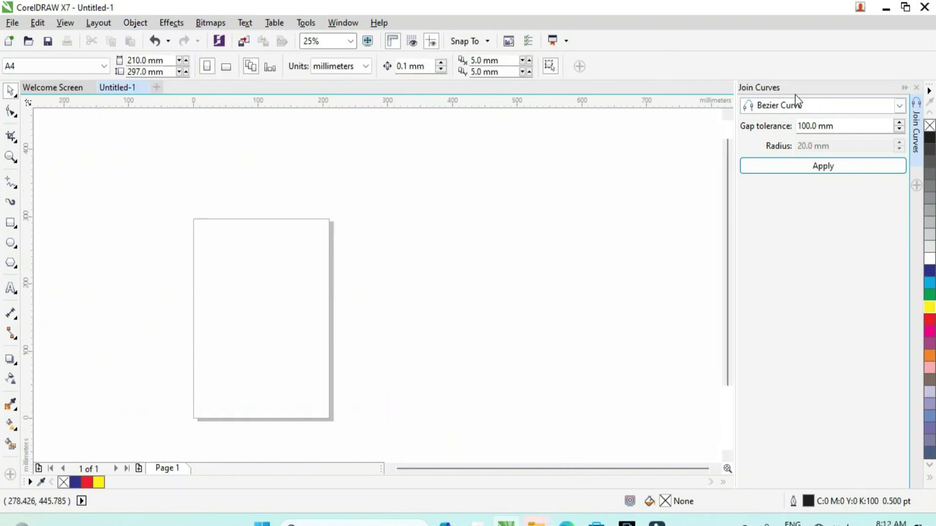
pyautogui.click(916, 88)
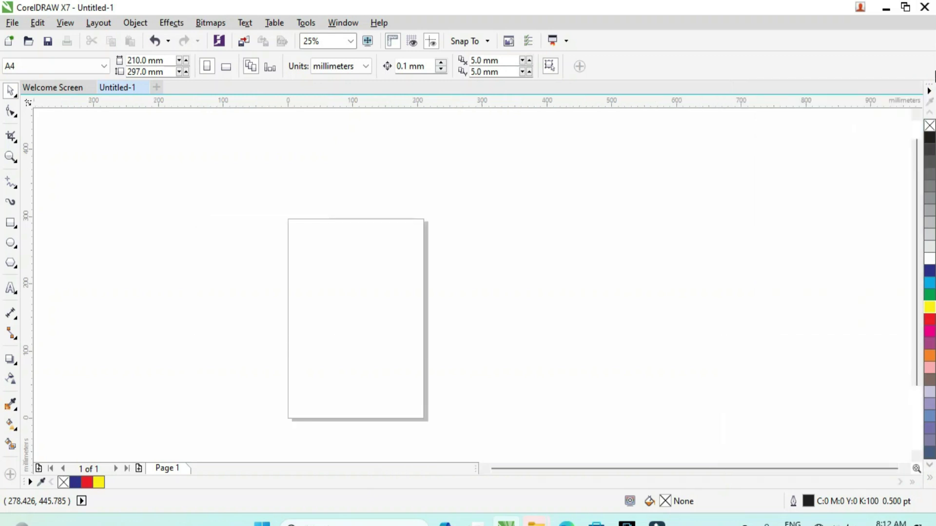
# Draw a circle about 69 mm in diameter in the upper half of the page and fill it with red.
pyautogui.click(10, 242)
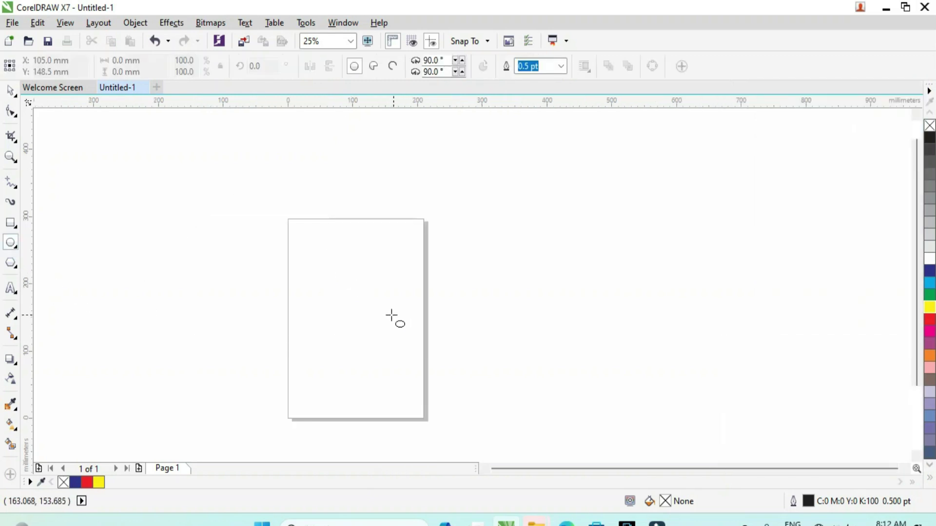
pyautogui.scroll(1, 393, 318)
pyautogui.moveTo(235, 224)
pyautogui.mouseDown()
pyautogui.moveTo(302, 307)
pyautogui.moveTo(250, 318)
pyautogui.mouseUp()
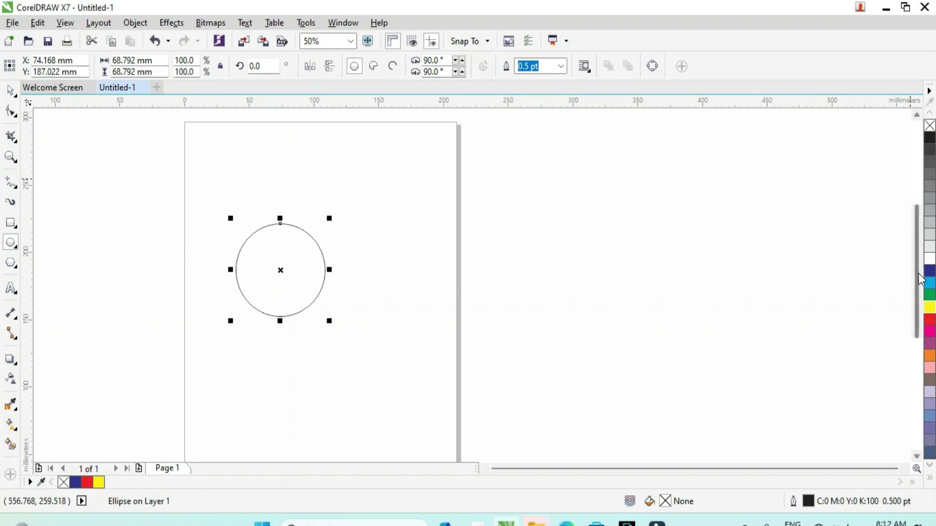
pyautogui.click(929, 320)
# Make two overlapping copies of the red circle, filling the lower right one with cyan and the lower left one with yellow.
pyautogui.press('space')
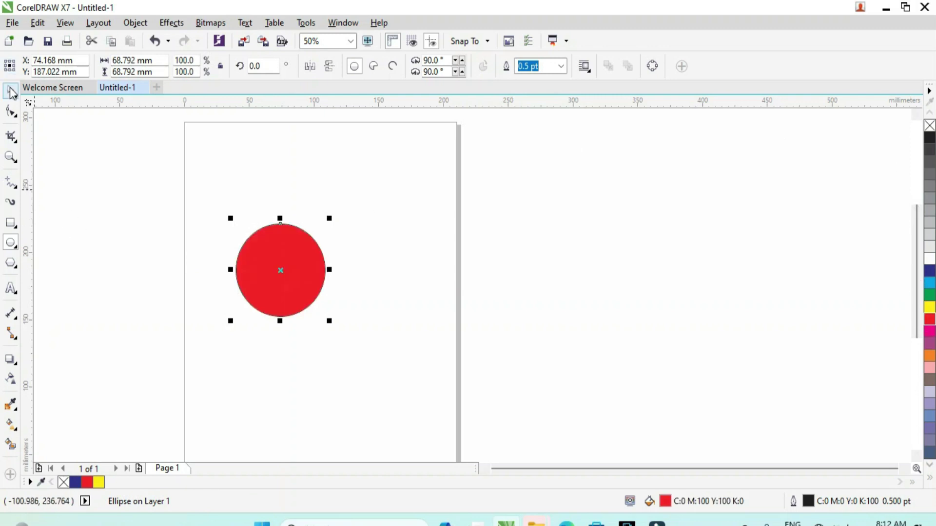
pyautogui.moveTo(280, 268); pyautogui.dragTo(284, 319)
pyautogui.click(929, 282)
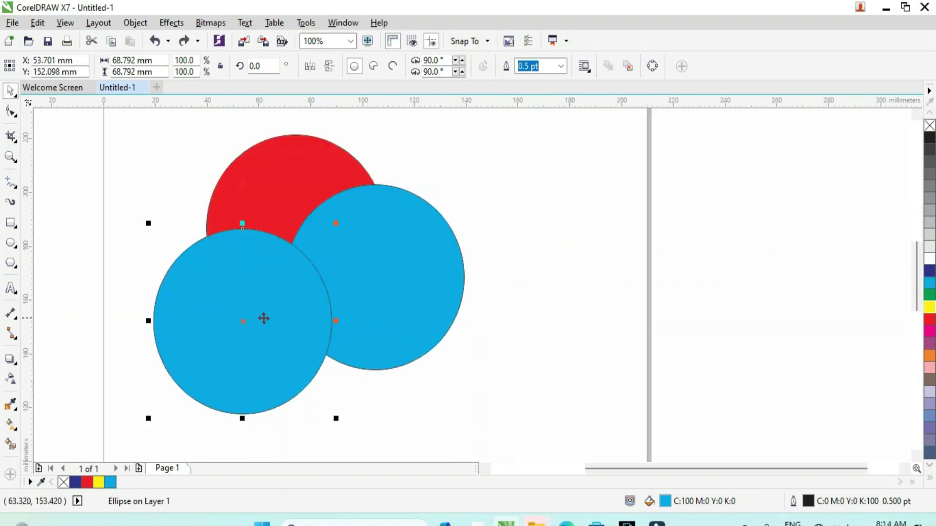
pyautogui.click(930, 307)
# Select all three circles, turn on Overprint Fill, and inspect the overlapping areas.
pyautogui.scroll(-2, 257, 267)
pyautogui.moveTo(158, 159); pyautogui.dragTo(401, 363)
pyautogui.click(135, 22)
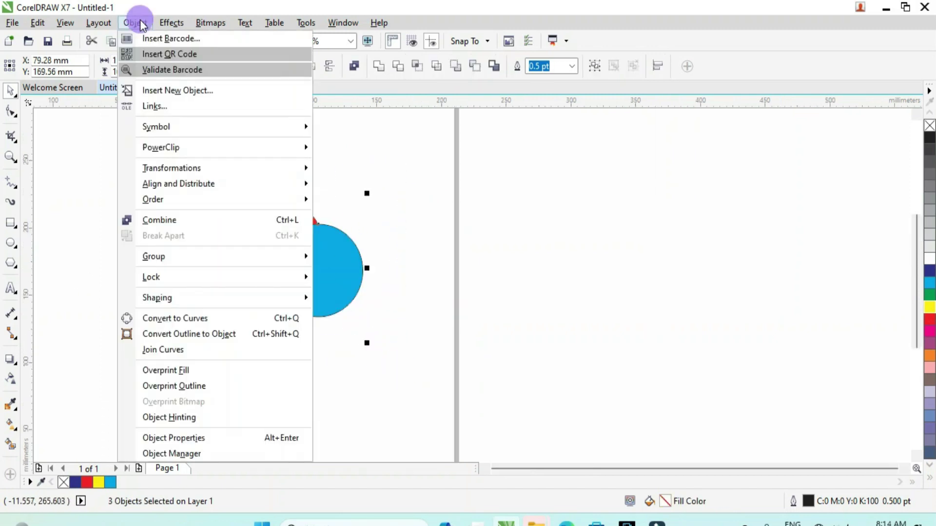
pyautogui.click(157, 375)
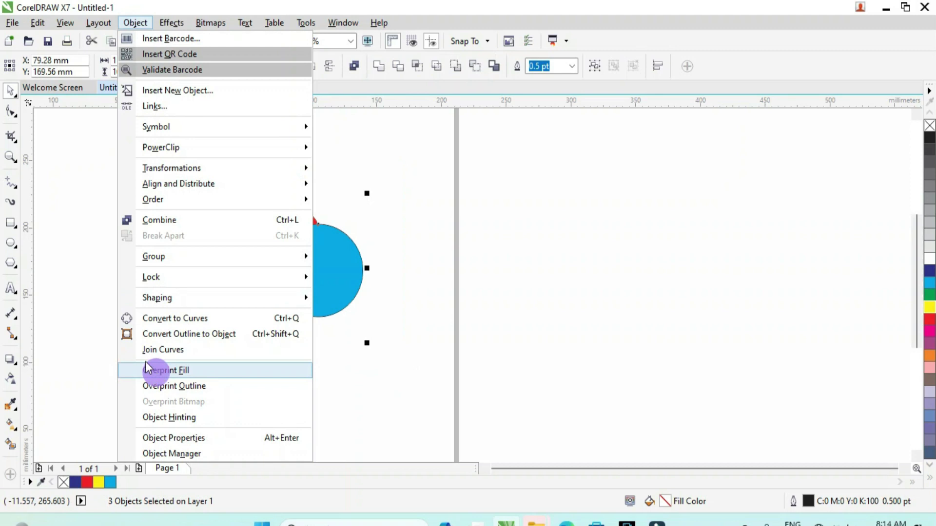
pyautogui.scroll(4, 317, 175)
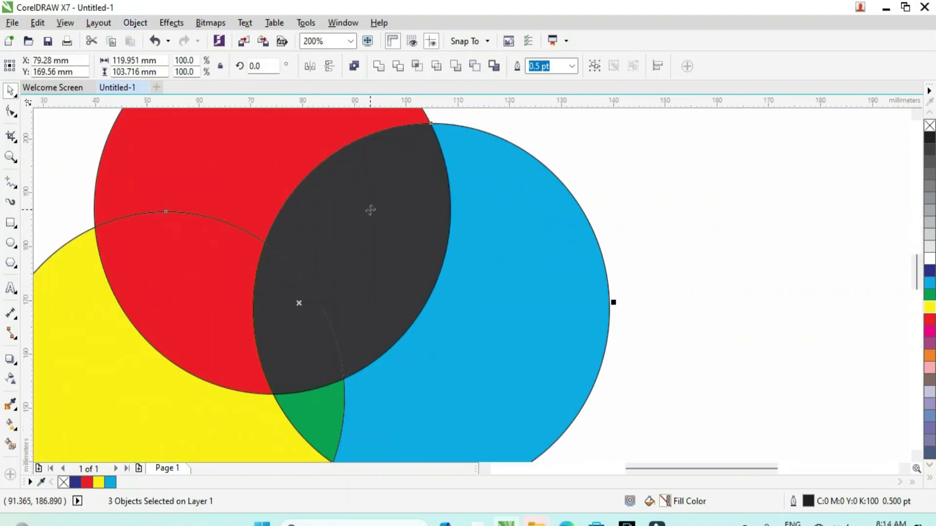
pyautogui.scroll(-4, 362, 210)
pyautogui.scroll(2, 346, 249)
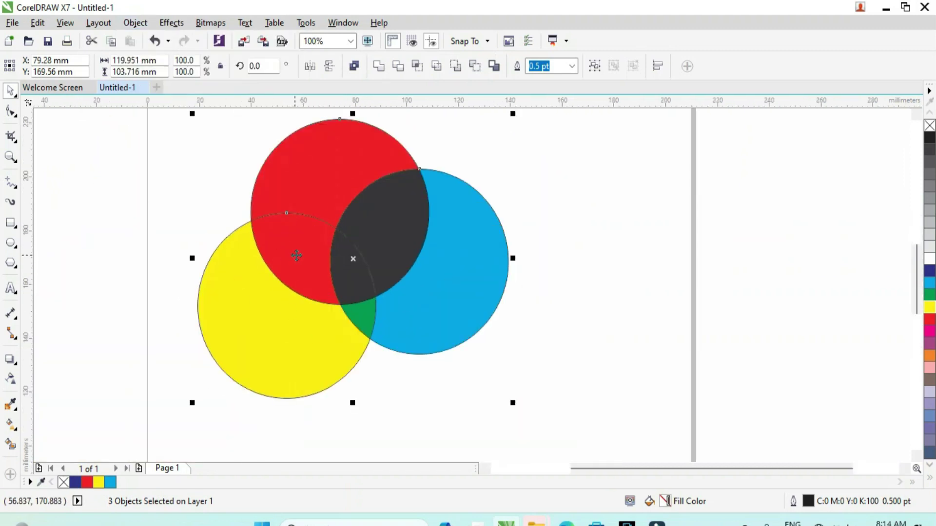
pyautogui.click(534, 230)
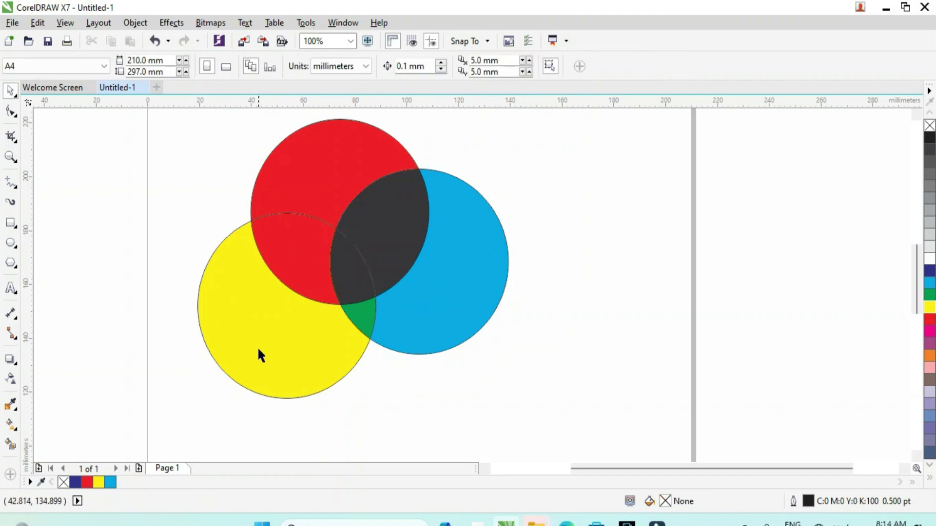
# Change the fill of the yellow circle to green.
pyautogui.click(263, 332)
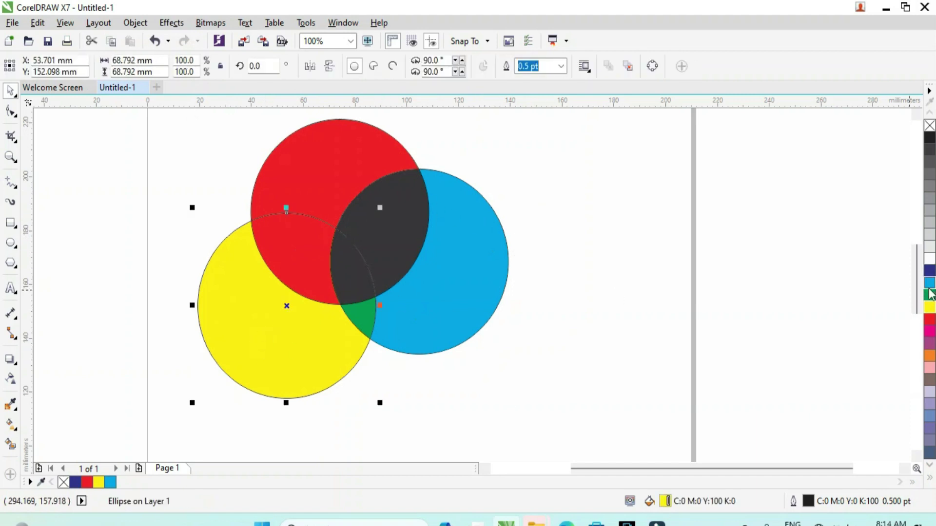
pyautogui.click(929, 271)
pyautogui.click(929, 294)
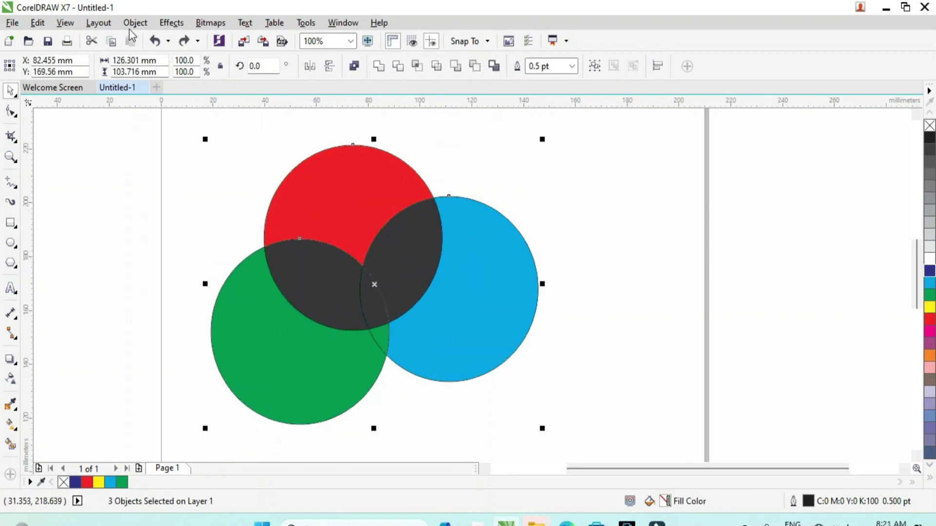
# Check the Overprint Fill setting of the selected circles and the Simulate Overprints view option.
pyautogui.click(135, 23)
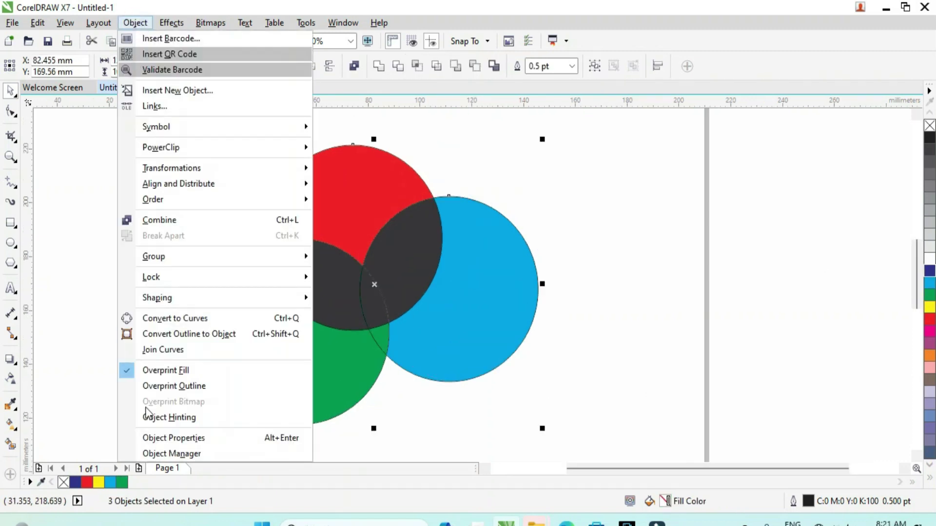
pyautogui.moveTo(38, 23)
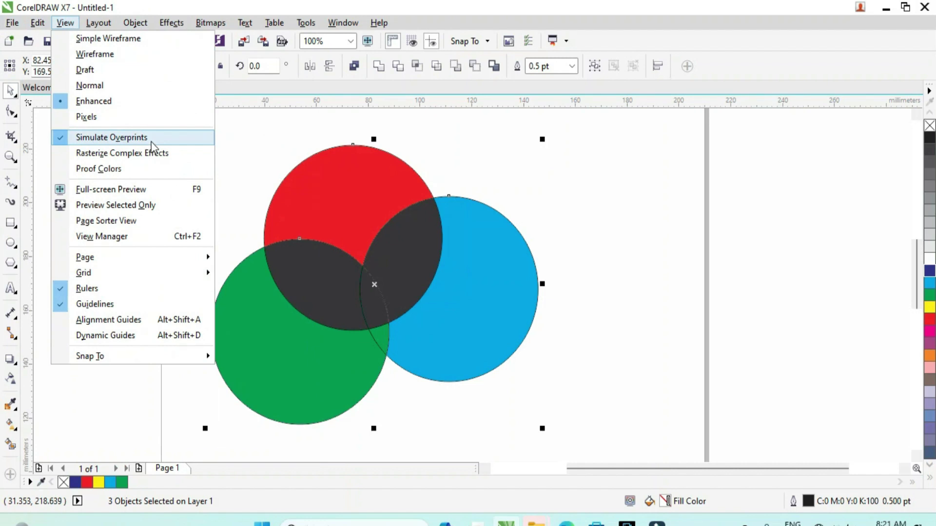
pyautogui.moveTo(135, 23)
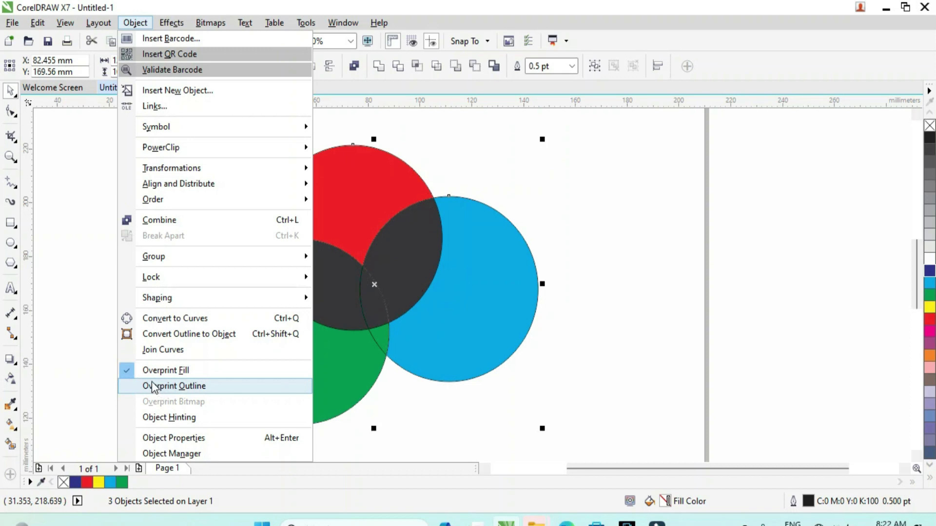
pyautogui.click(577, 197)
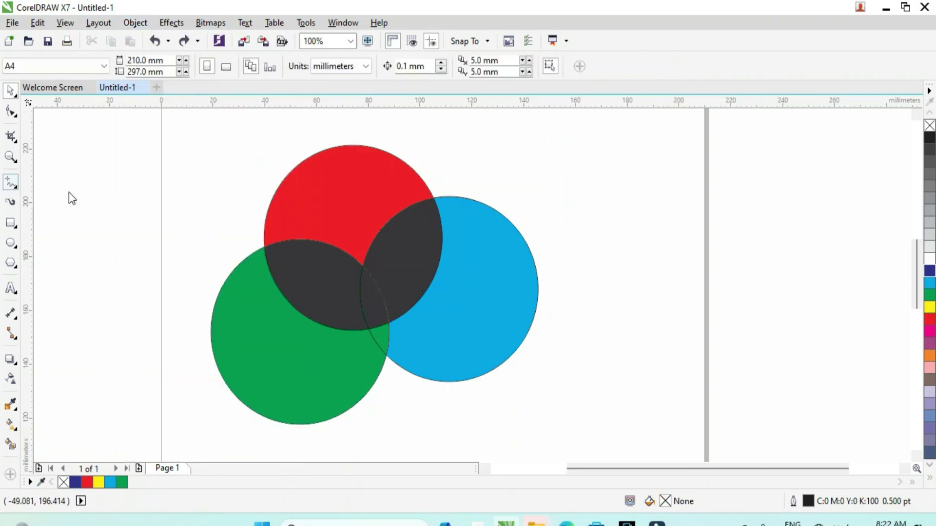
# Draw a straight horizontal line about 50.5 mm long in the empty area above the circles.
pyautogui.scroll(-2, 284, 369)
pyautogui.scroll(3, 328, 297)
pyautogui.click(204, 269)
pyautogui.click(478, 268)
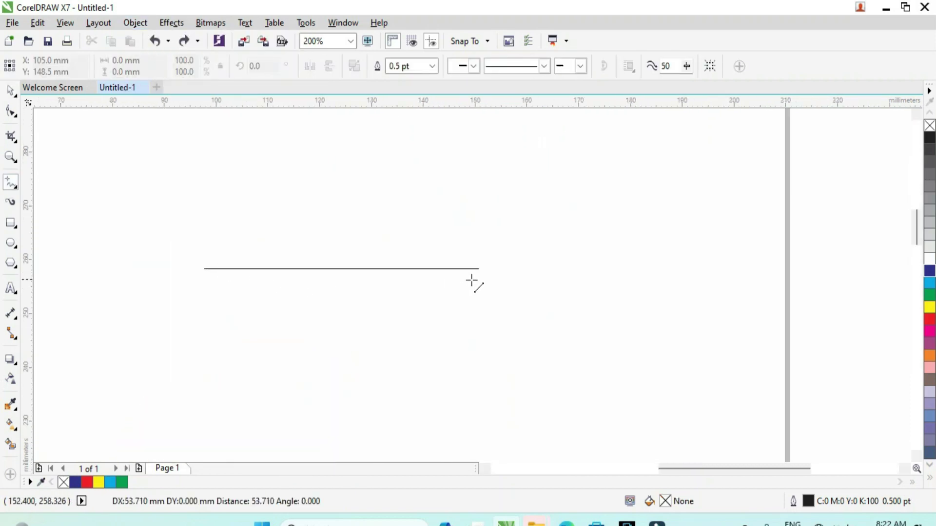
pyautogui.click(470, 277)
# Set the horizontal line's outline width to 10 pt and its outline colour to red.
pyautogui.click(412, 66)
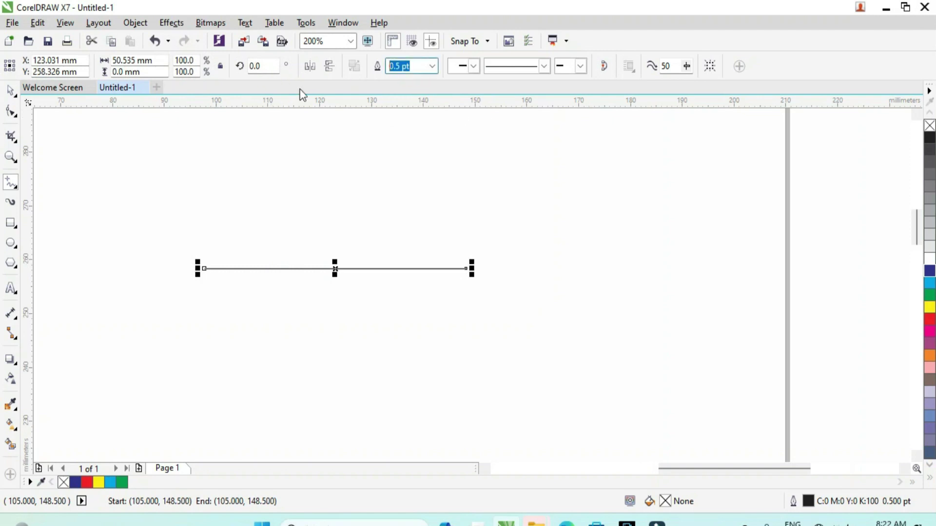
pyautogui.write('10')
pyautogui.press('Return')
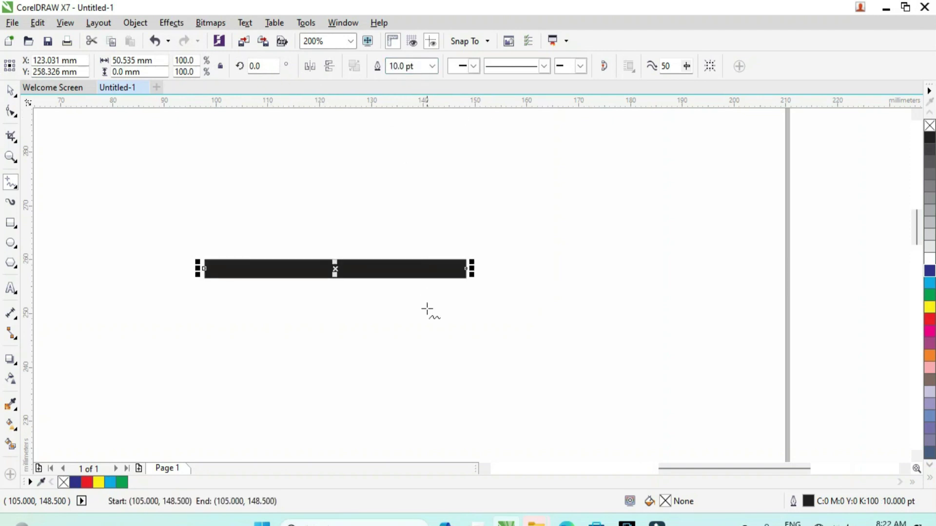
pyautogui.rightClick(930, 319)
pyautogui.click(10, 91)
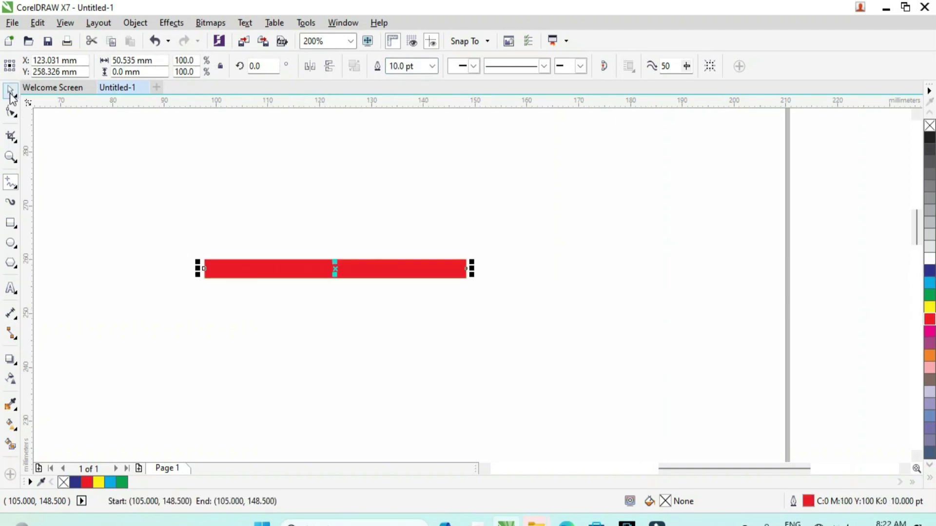
# Create a copy of the red horizontal line rotated 270° about its centre and colour the copy's outline green.
pyautogui.click(385, 269)
pyautogui.moveTo(472, 267); pyautogui.dragTo(336, 385)
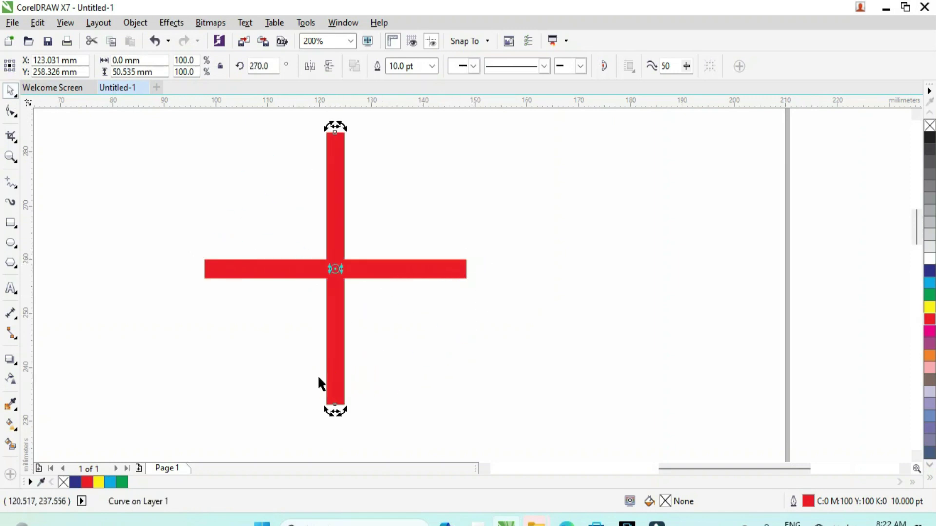
pyautogui.rightClick(929, 296)
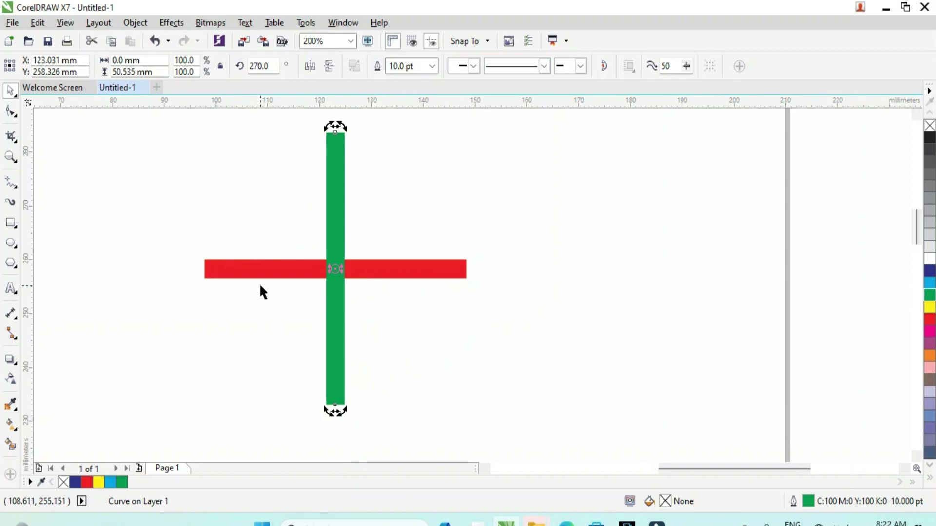
# Turn on Overprint Outline for the crossing red and green lines and inspect their overlap.
pyautogui.click(194, 210)
pyautogui.moveTo(90, 102); pyautogui.dragTo(86, 149)
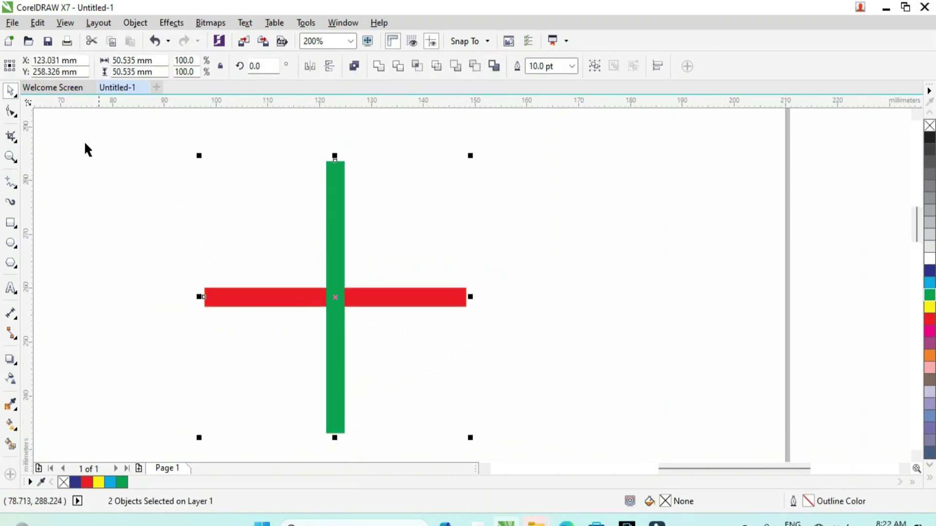
pyautogui.click(135, 22)
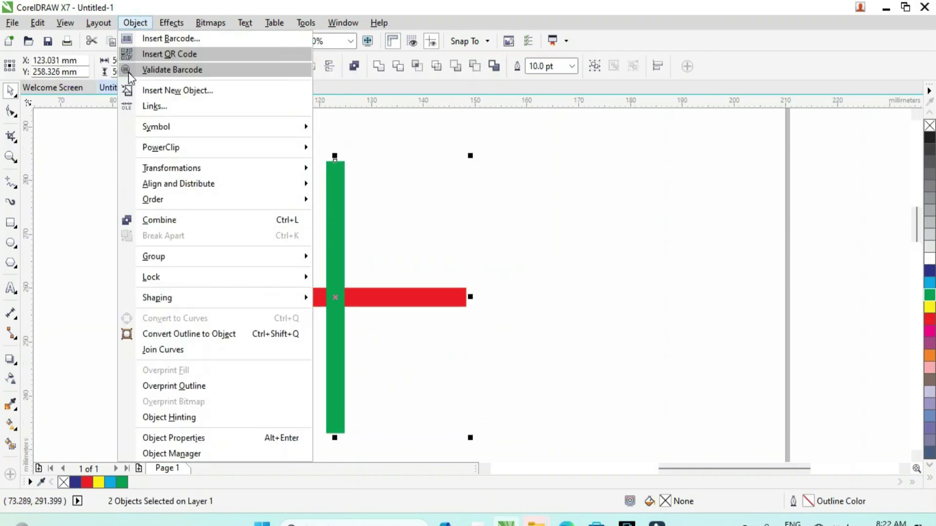
pyautogui.click(173, 388)
pyautogui.scroll(5, 335, 298)
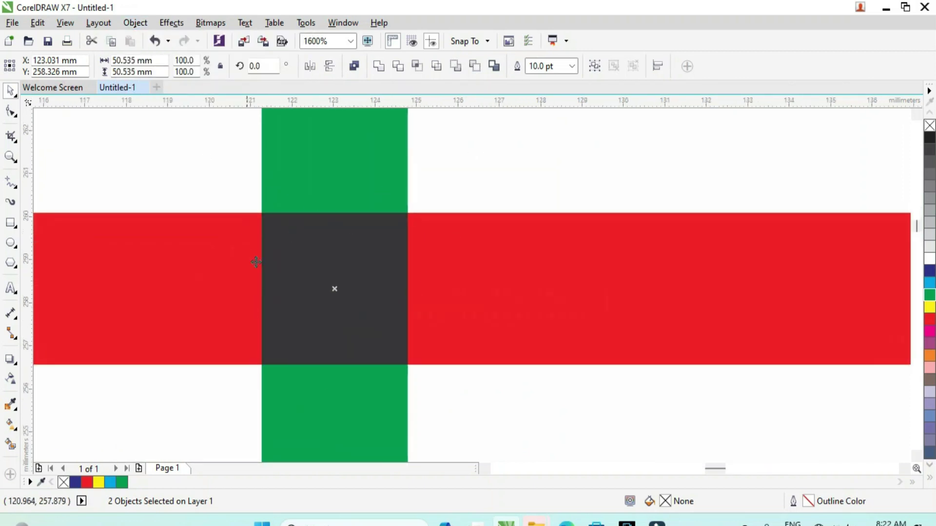
pyautogui.scroll(-4, 244, 292)
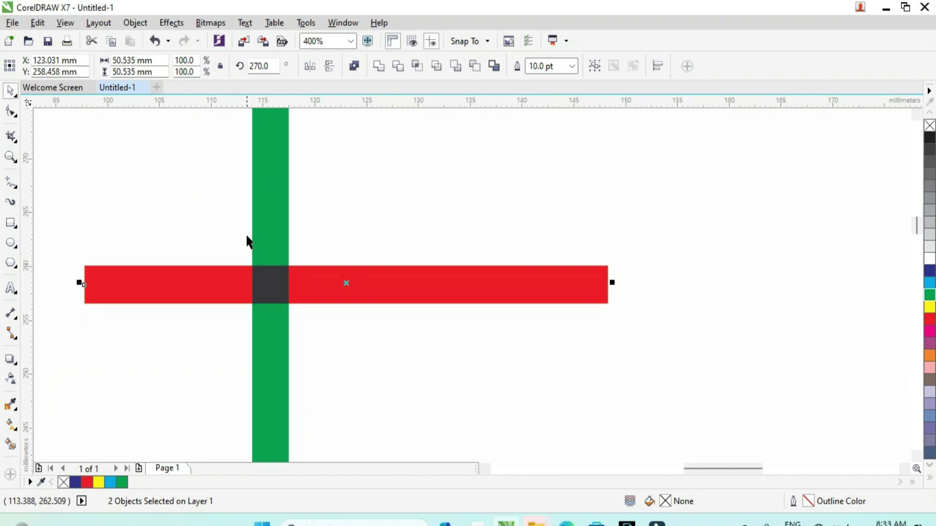
pyautogui.click(135, 22)
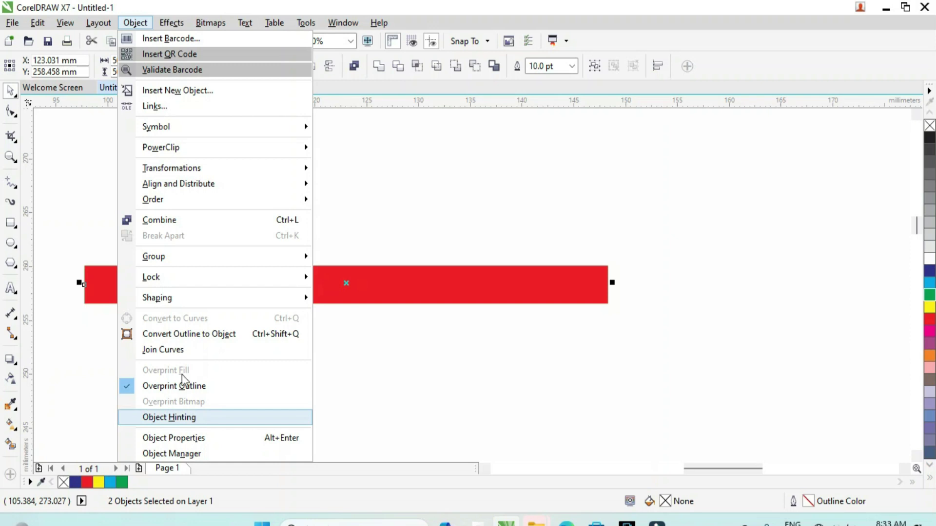
pyautogui.click(497, 162)
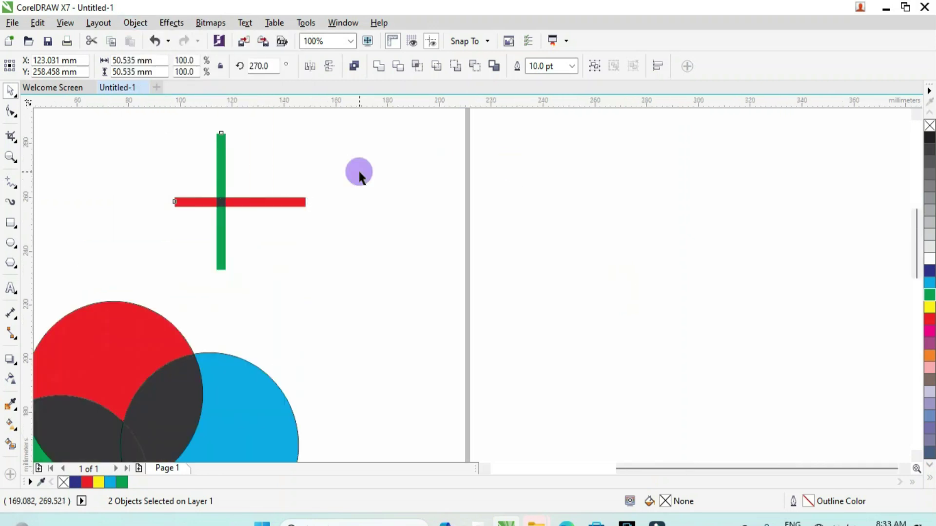
# Import the photo ca351e4148cff609b8d37060ba287c74.jpg from the bridal pose folder and place it at original size beside the page's right edge.
pyautogui.click(359, 172)
pyautogui.scroll(2, 365, 177)
pyautogui.rightClick(214, 153)
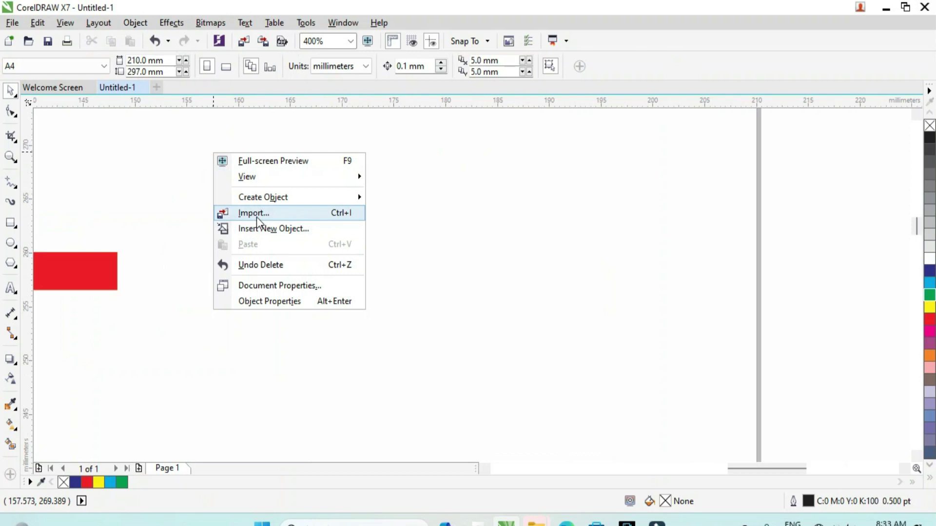
pyautogui.click(241, 214)
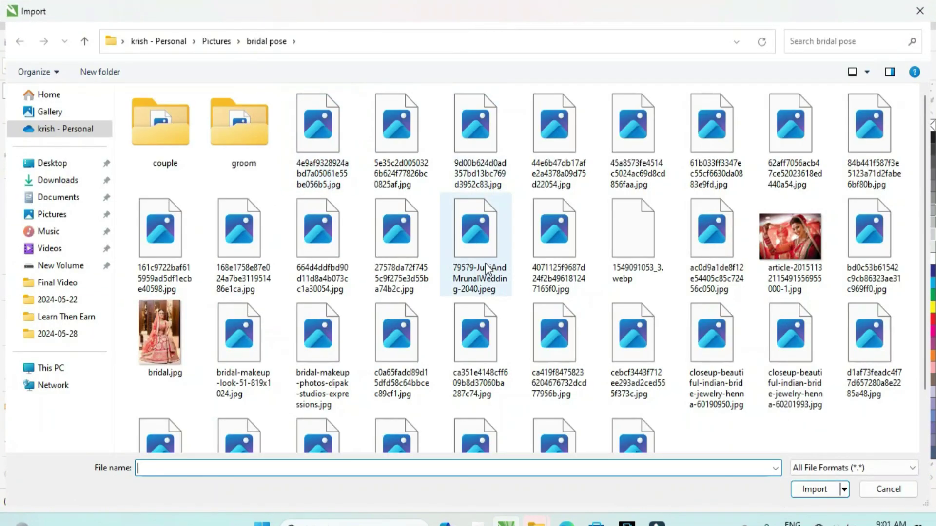
pyautogui.click(484, 331)
pyautogui.click(819, 494)
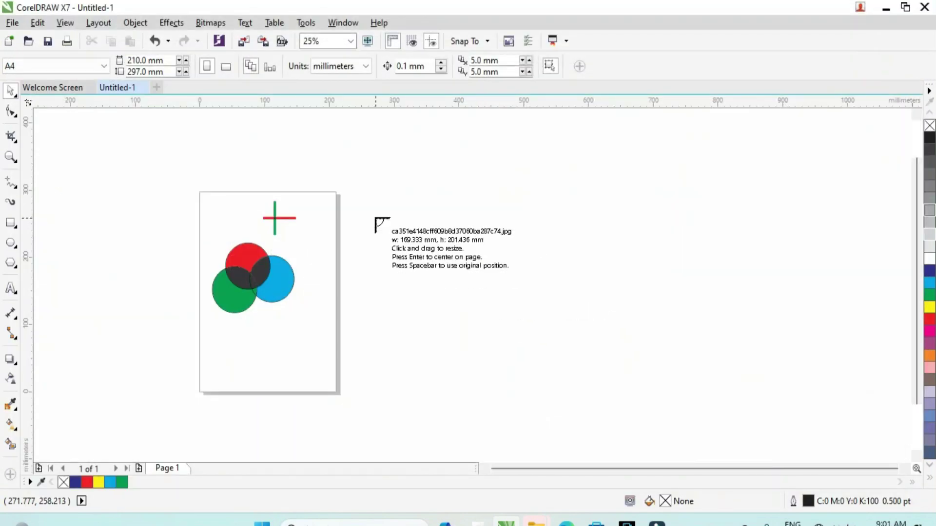
pyautogui.click(337, 203)
pyautogui.scroll(2, 386, 256)
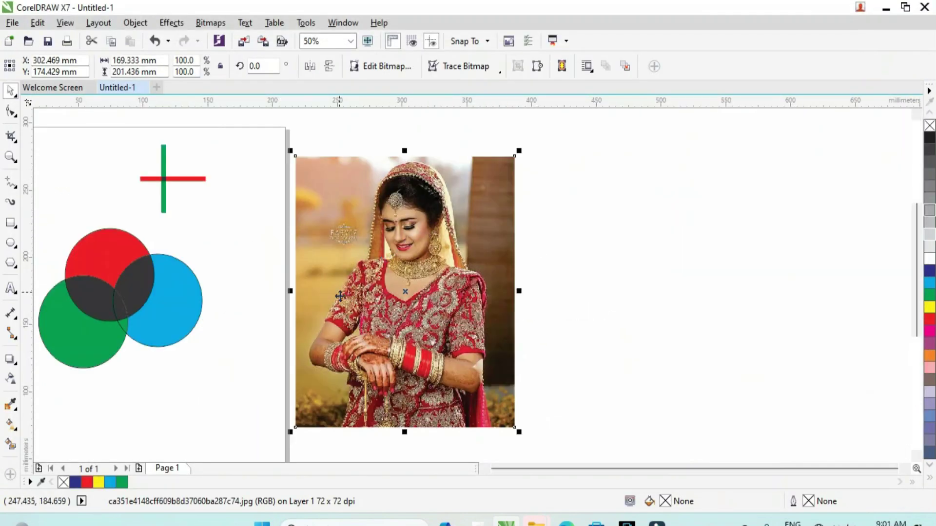
# Turn on Overprint Bitmap for the imported bridal photo.
pyautogui.scroll(2, 418, 246)
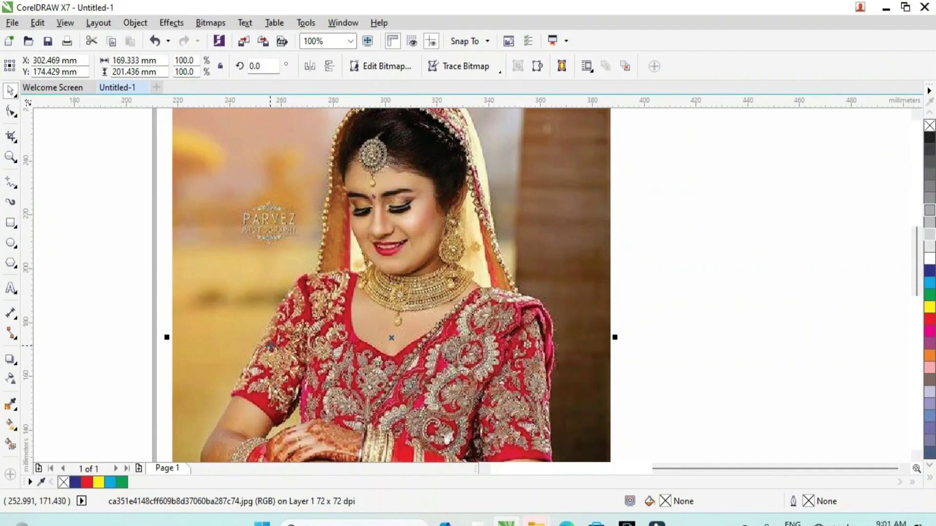
pyautogui.scroll(-2, 267, 218)
pyautogui.scroll(2, 330, 244)
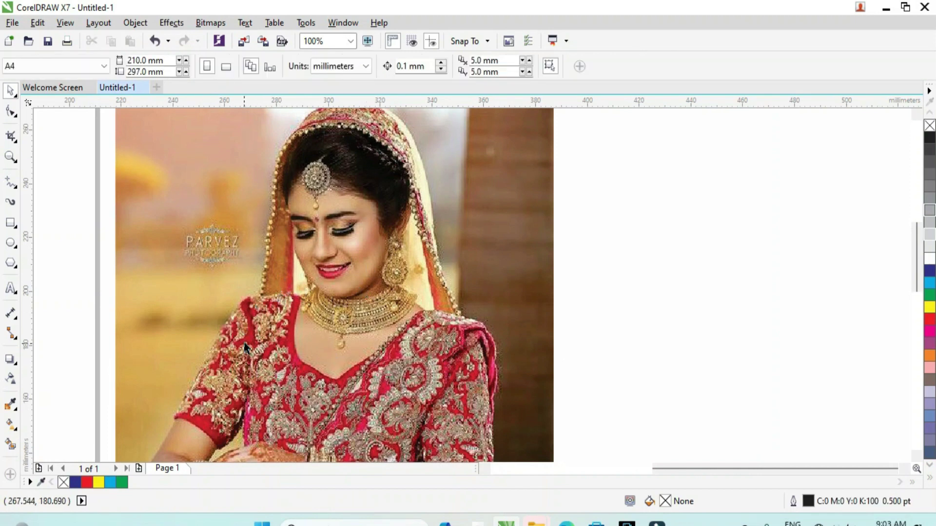
pyautogui.scroll(-2, 256, 311)
pyautogui.click(256, 311)
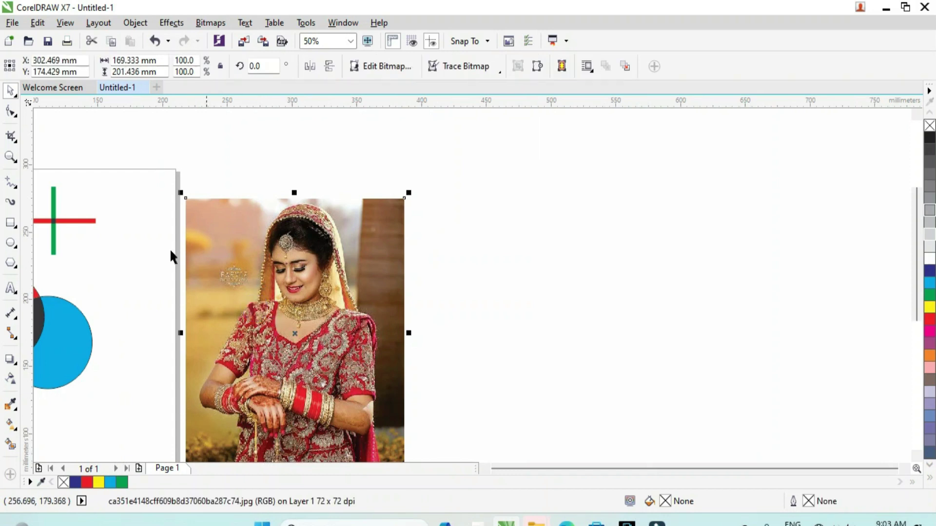
pyautogui.click(135, 23)
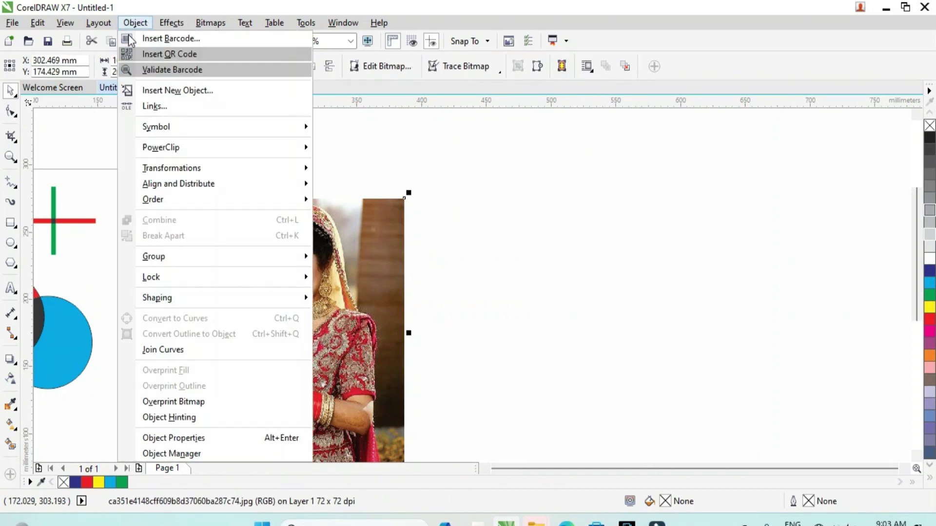
pyautogui.click(164, 401)
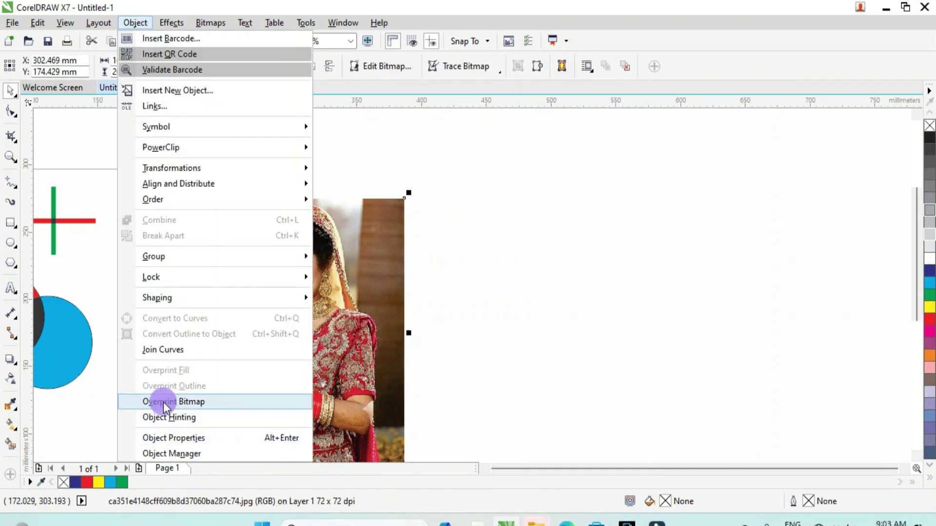
pyautogui.scroll(1, 271, 300)
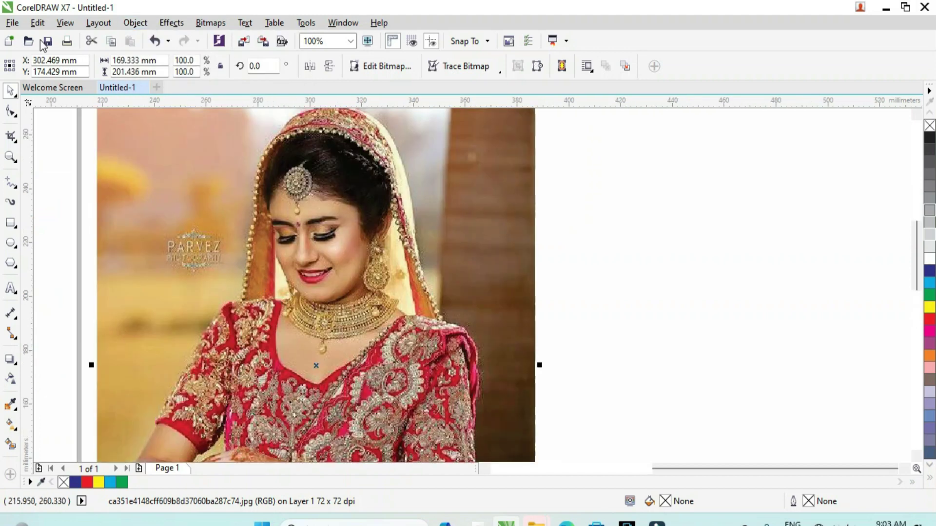
# Toggle Simulate Overprints to compare the photo's appearance, leave it off, and check the photo's Overprint Bitmap setting.
pyautogui.click(66, 23)
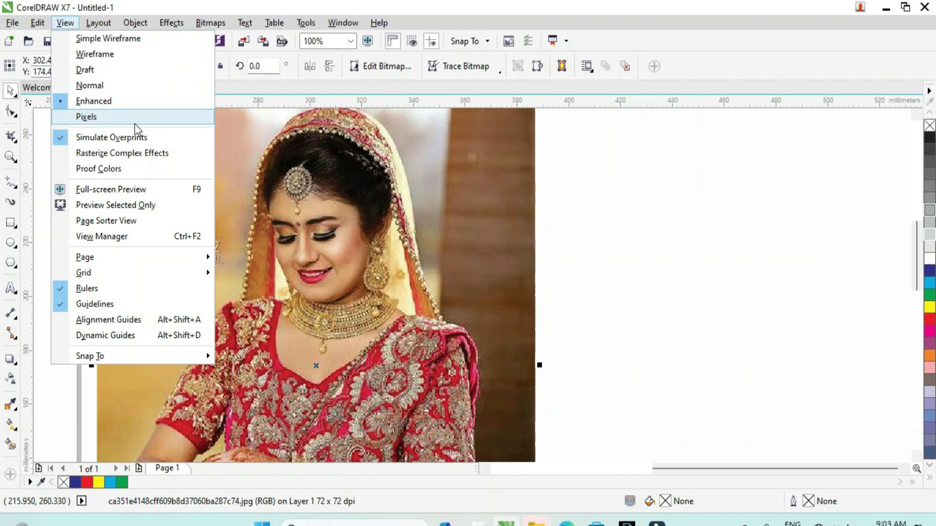
pyautogui.click(61, 142)
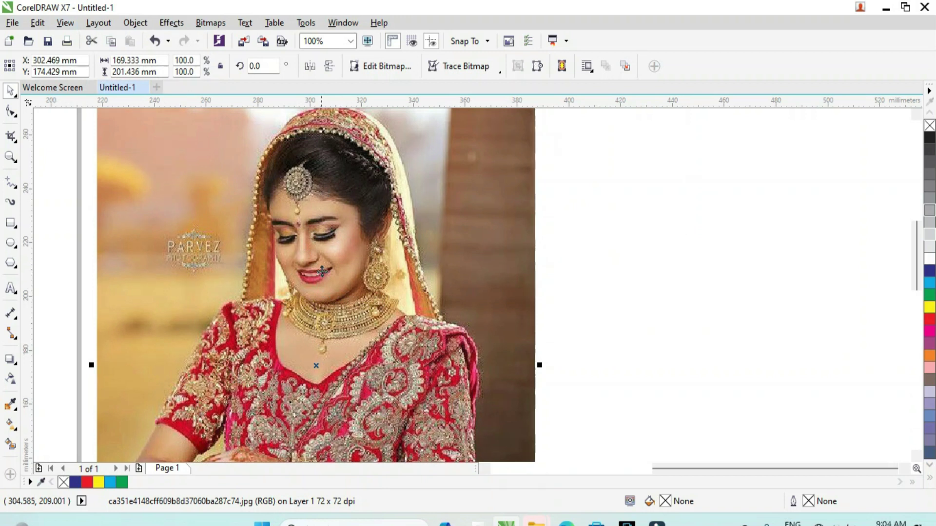
pyautogui.click(67, 22)
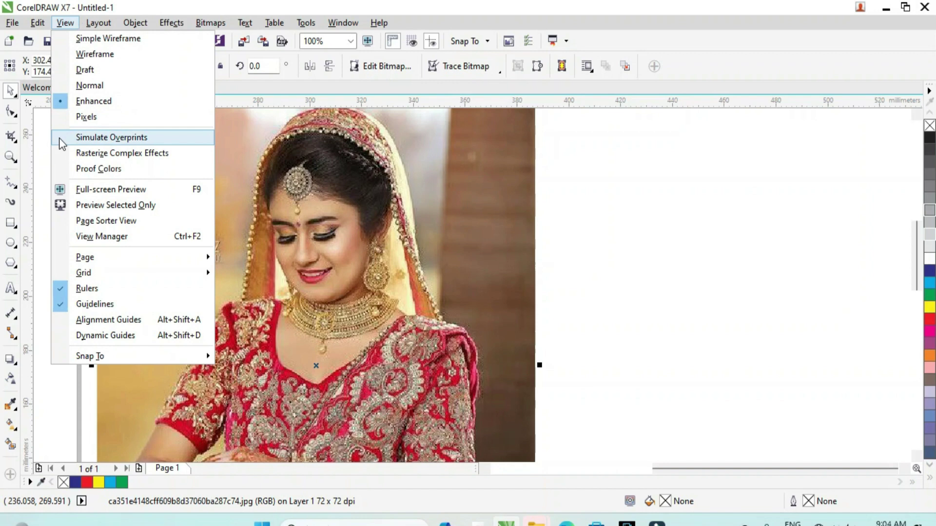
pyautogui.click(60, 138)
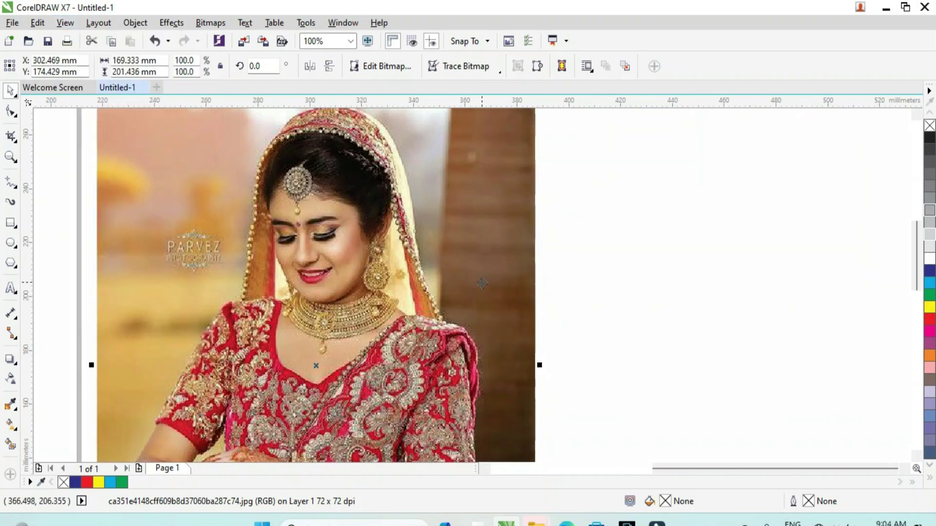
pyautogui.click(63, 22)
pyautogui.click(61, 138)
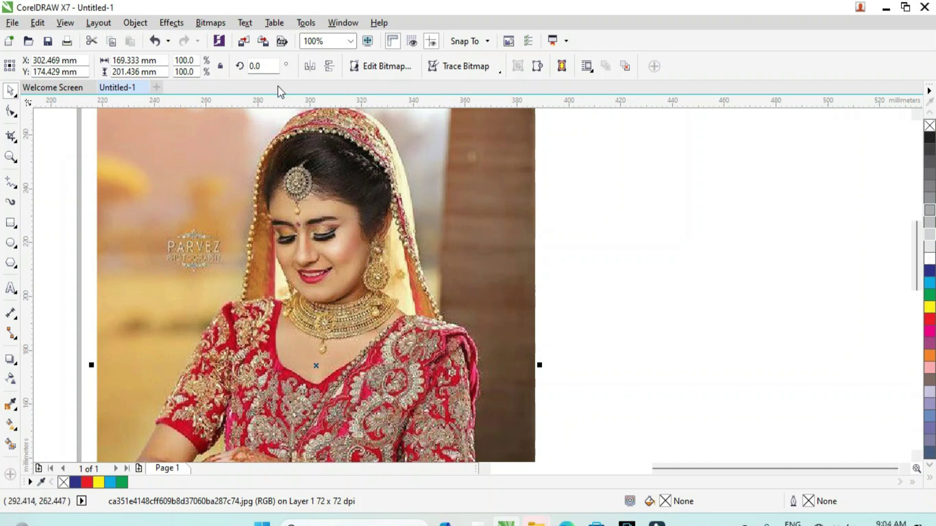
pyautogui.click(132, 22)
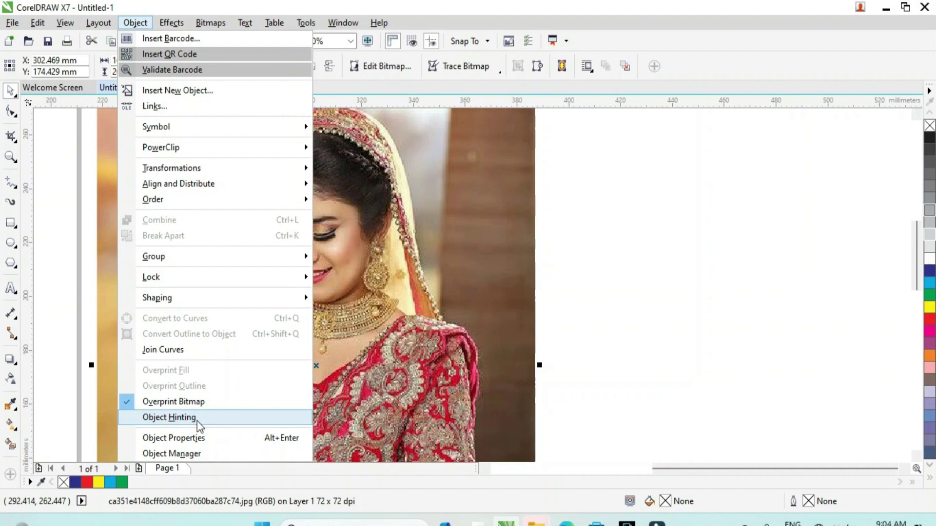
pyautogui.click(690, 327)
# Delete all the objects in the drawing, including the circles, crossed lines and photo.
pyautogui.scroll(-3, 437, 233)
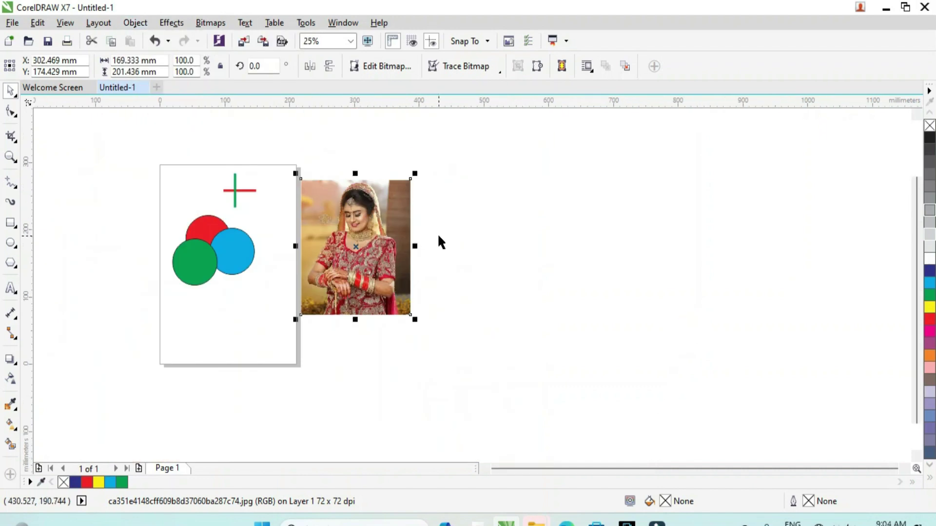
pyautogui.hotkey('ctrl', 'a')
pyautogui.press('Delete')
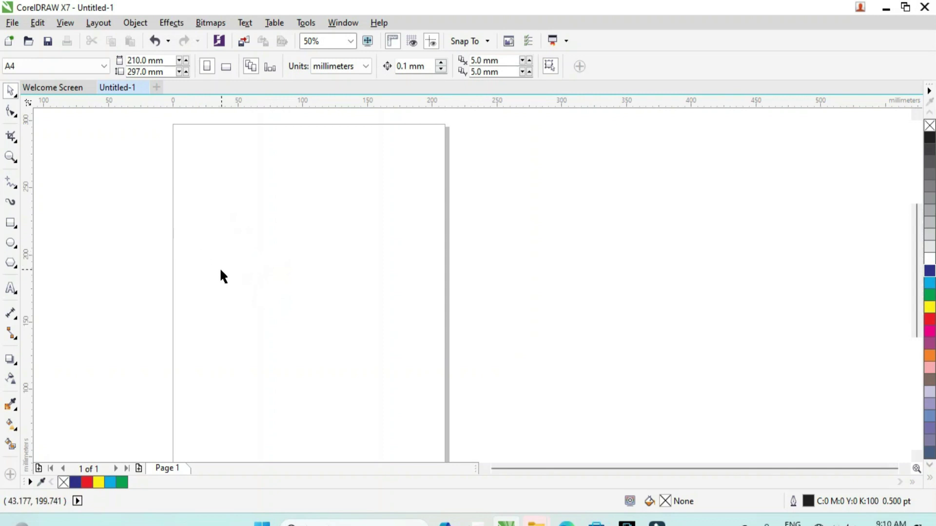
# Draw a rectangle about 66 mm wide and 106 mm high on the page with a red fill and no outline.
pyautogui.click(11, 223)
pyautogui.moveTo(210, 207); pyautogui.dragTo(297, 350)
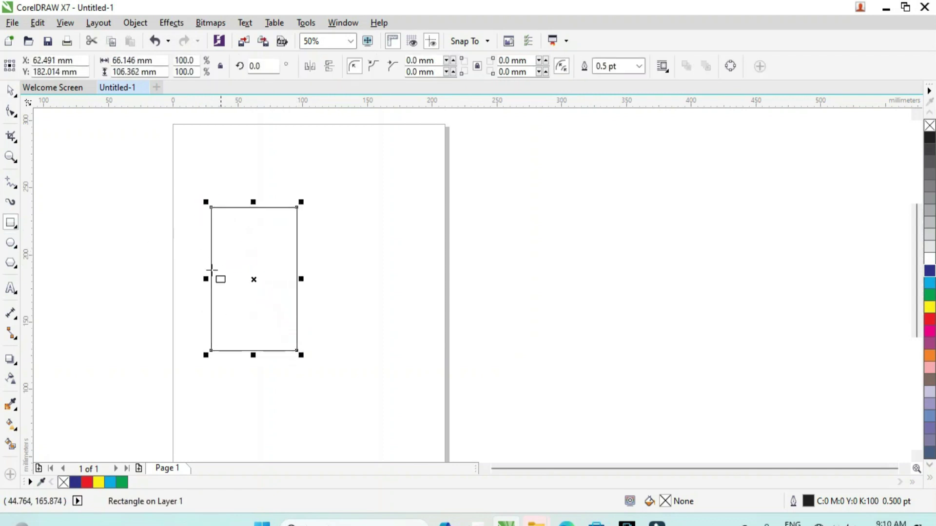
pyautogui.click(930, 319)
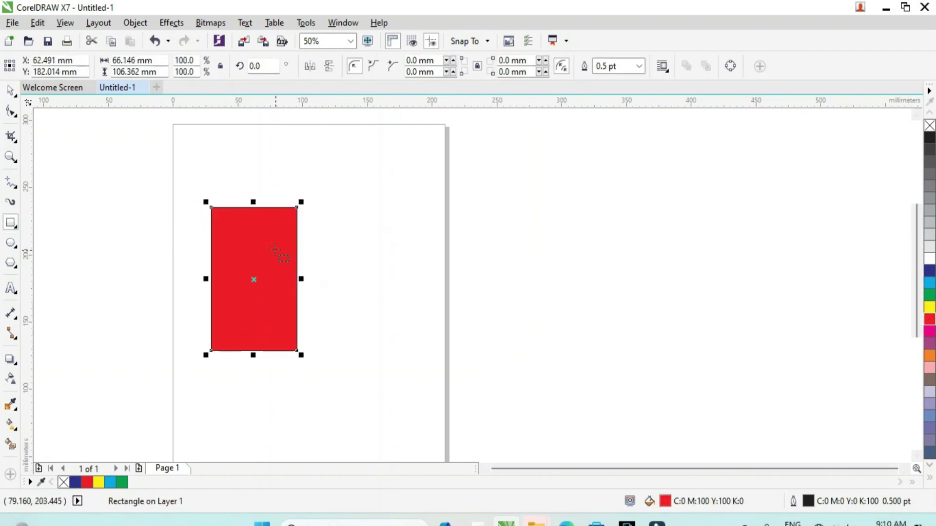
pyautogui.scroll(5, 293, 234)
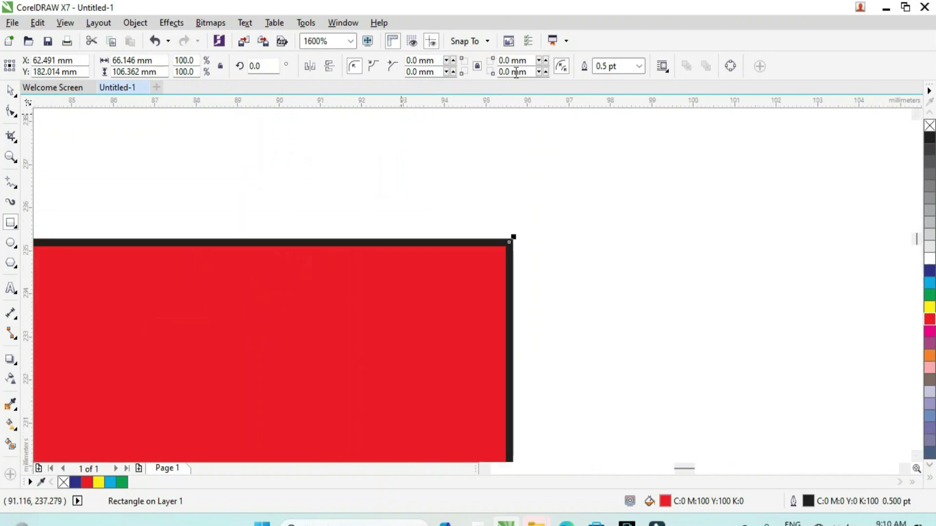
pyautogui.rightClick(929, 125)
pyautogui.scroll(-3, 168, 284)
pyautogui.scroll(-2, 166, 280)
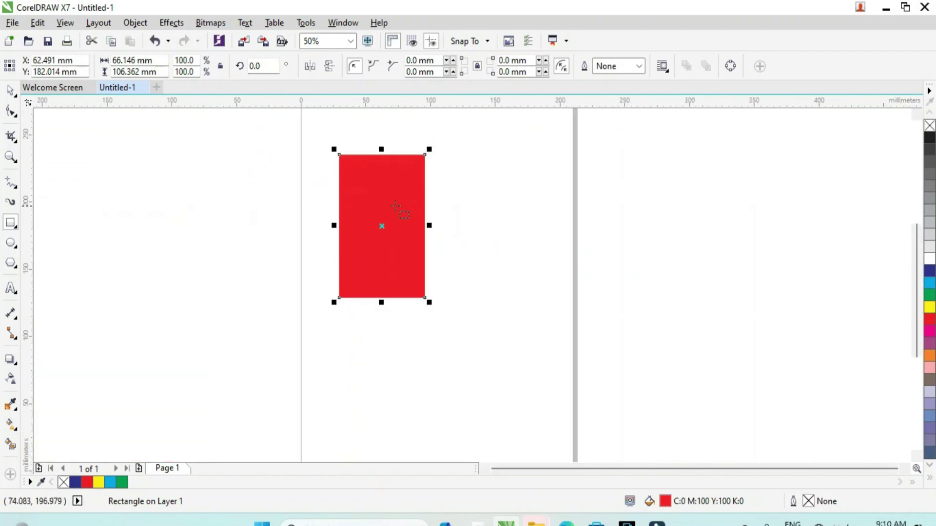
# Mirror-copy the red rectangle twice to the right so that three equal rectangles stand edge to edge.
pyautogui.scroll(2, 394, 201)
pyautogui.press('space')
pyautogui.moveTo(173, 300); pyautogui.dragTo(858, 301)
pyautogui.scroll(-2, 287, 230)
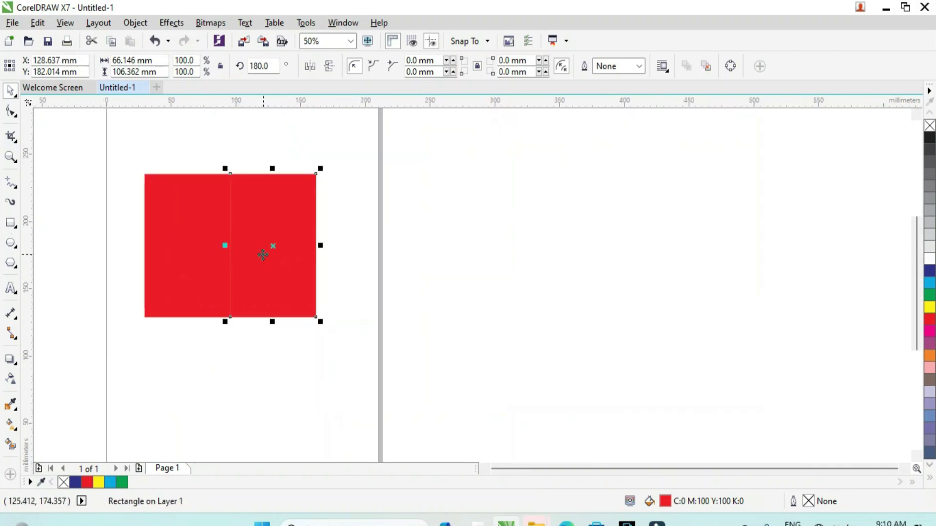
pyautogui.scroll(1, 176, 251)
pyautogui.moveTo(195, 237); pyautogui.dragTo(419, 233)
pyautogui.scroll(1, 376, 243)
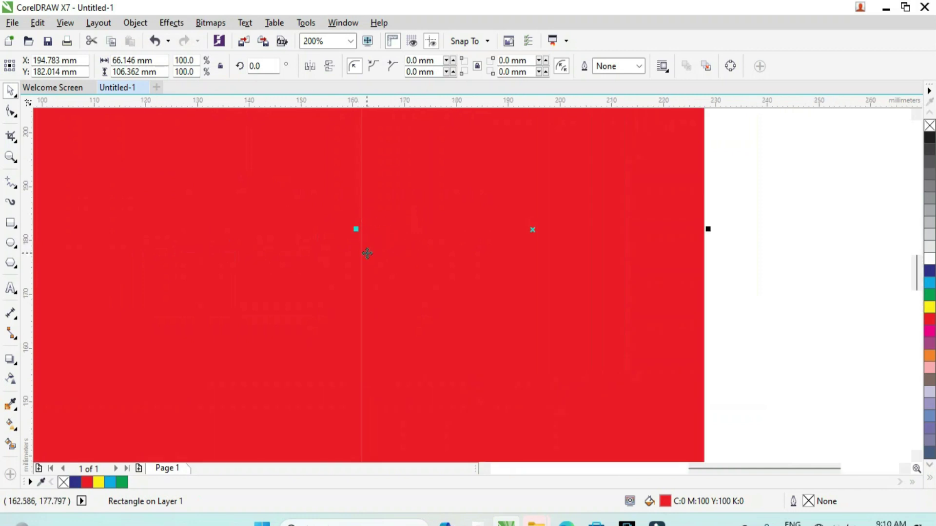
pyautogui.scroll(-2, 367, 252)
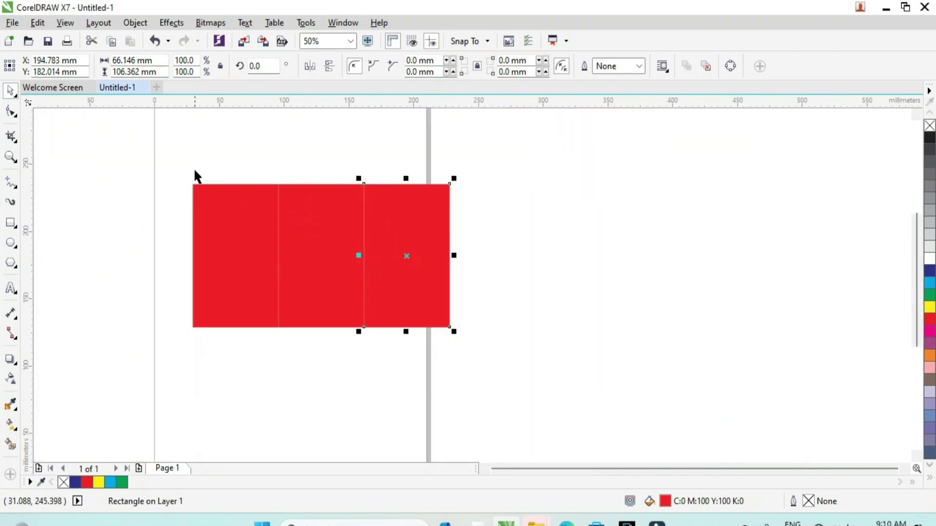
# Select all three red rectangles and apply Object Hinting to them.
pyautogui.click(134, 153)
pyautogui.moveTo(164, 155); pyautogui.dragTo(499, 359)
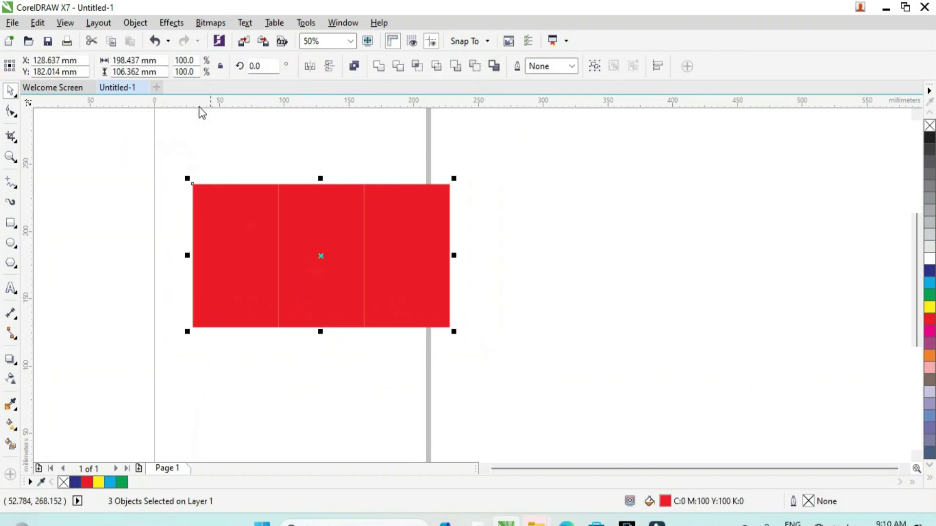
pyautogui.click(134, 23)
pyautogui.click(155, 422)
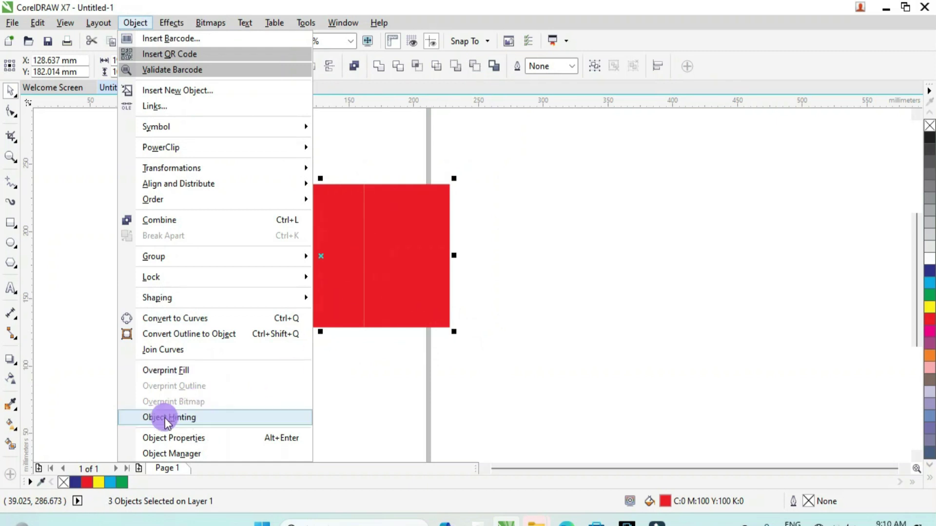
# Toggle Object Hinting on the three selected red rectangles to compare their shared edges, leaving it turned on.
pyautogui.click(160, 418)
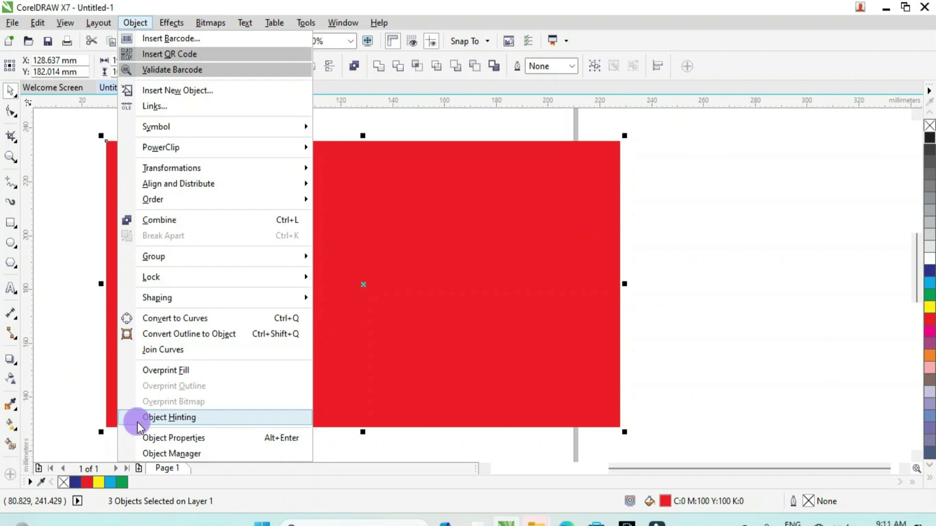
pyautogui.click(141, 418)
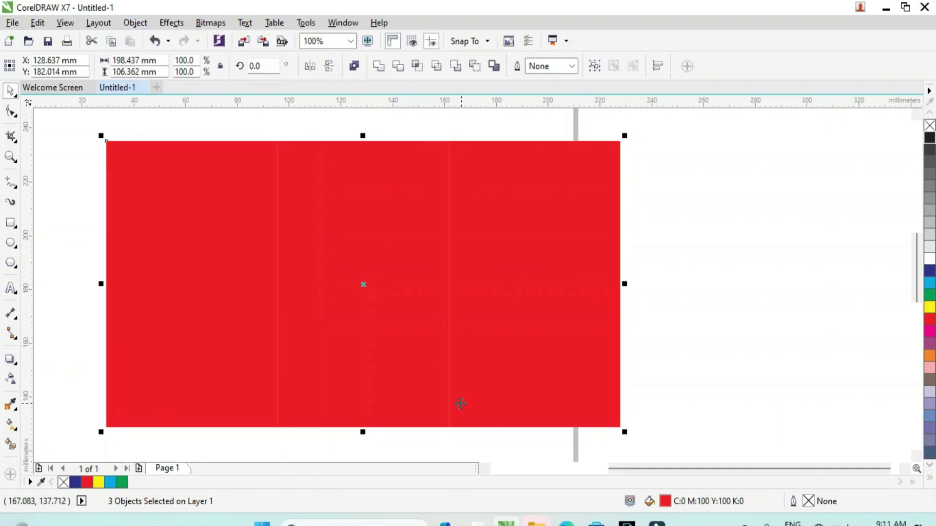
pyautogui.click(134, 22)
pyautogui.click(166, 417)
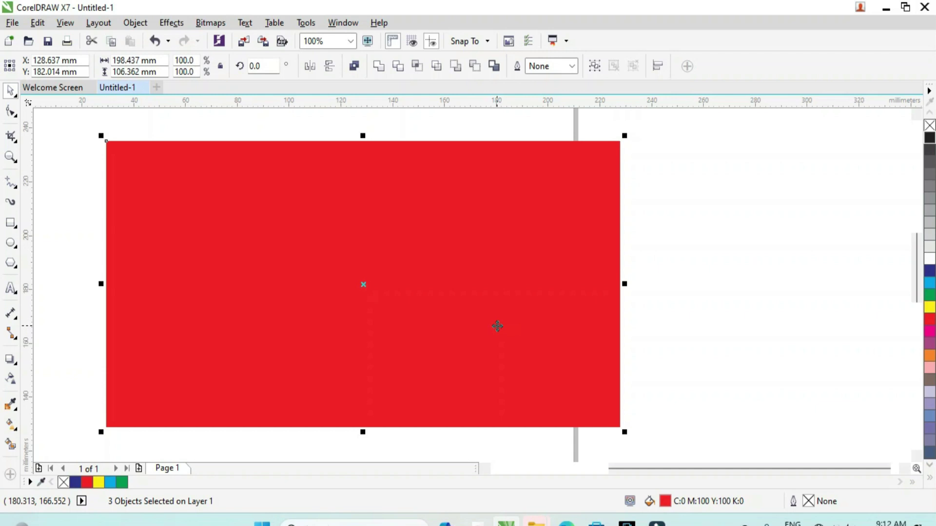
# Open Object Properties and select only the rightmost red rectangle.
pyautogui.click(133, 23)
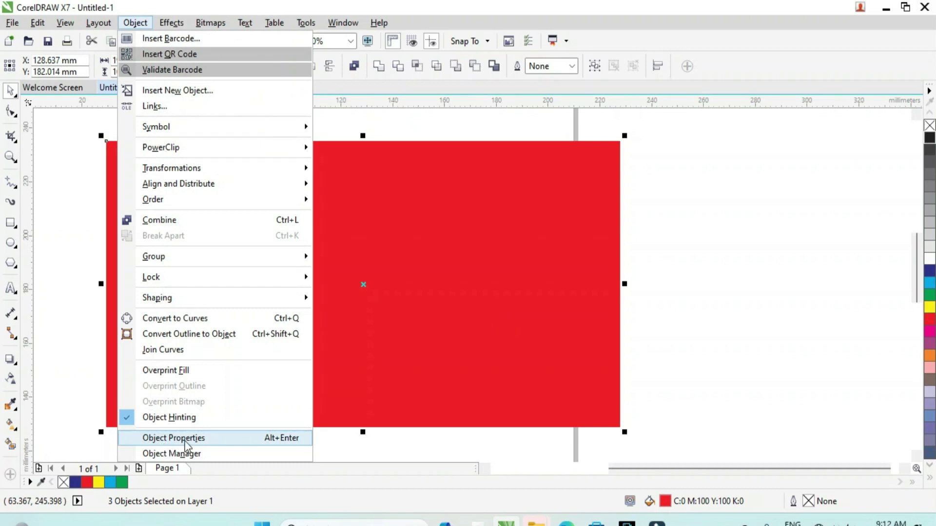
pyautogui.click(151, 439)
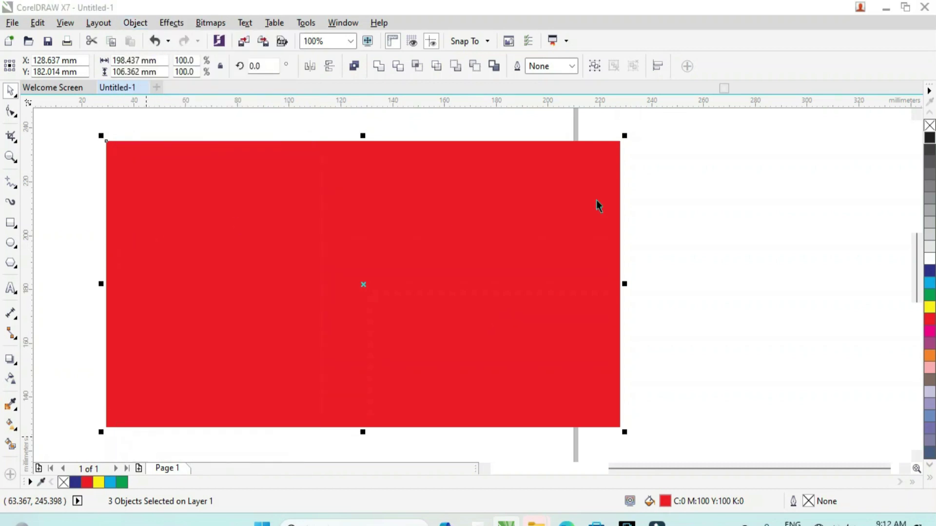
pyautogui.click(453, 219)
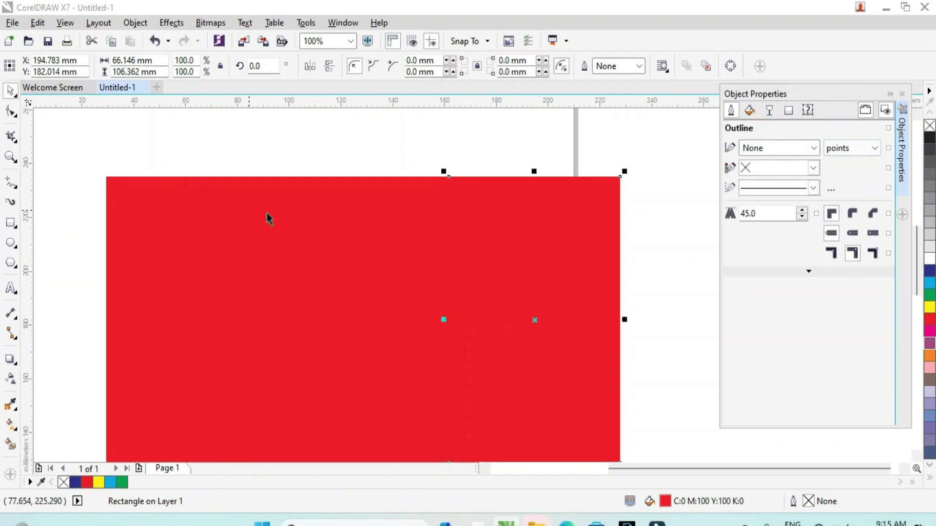
# Delete the two left red rectangles and move the remaining one into the upper left part of the page.
pyautogui.scroll(-2, 130, 182)
pyautogui.click(99, 168)
pyautogui.moveTo(78, 143); pyautogui.dragTo(340, 408)
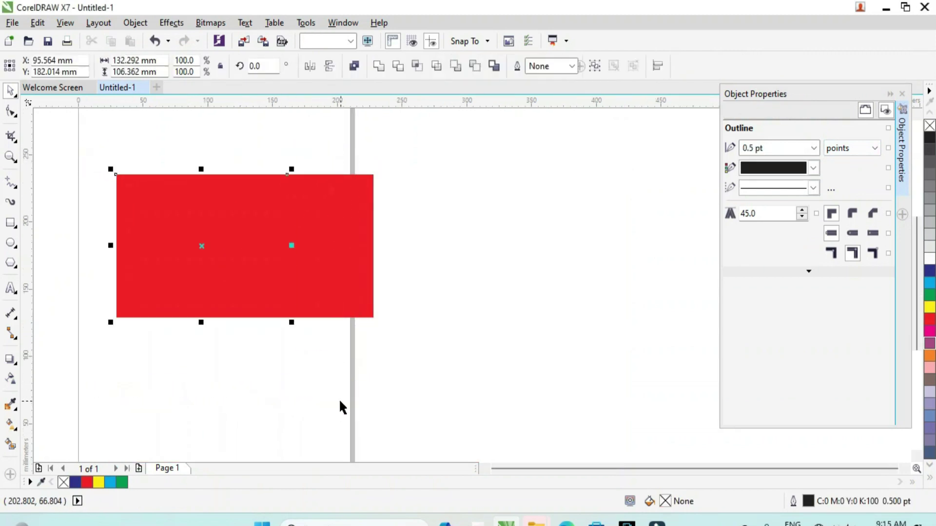
pyautogui.press('Delete')
pyautogui.moveTo(345, 238); pyautogui.dragTo(195, 214)
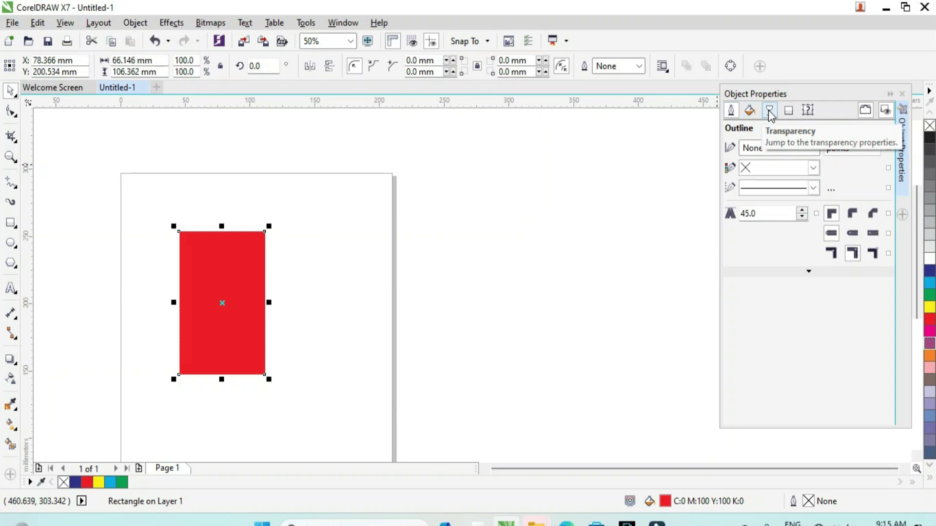
# Check the rectangle and summary properties of the remaining rectangle and give it a 1.5 pt outline.
pyautogui.click(789, 112)
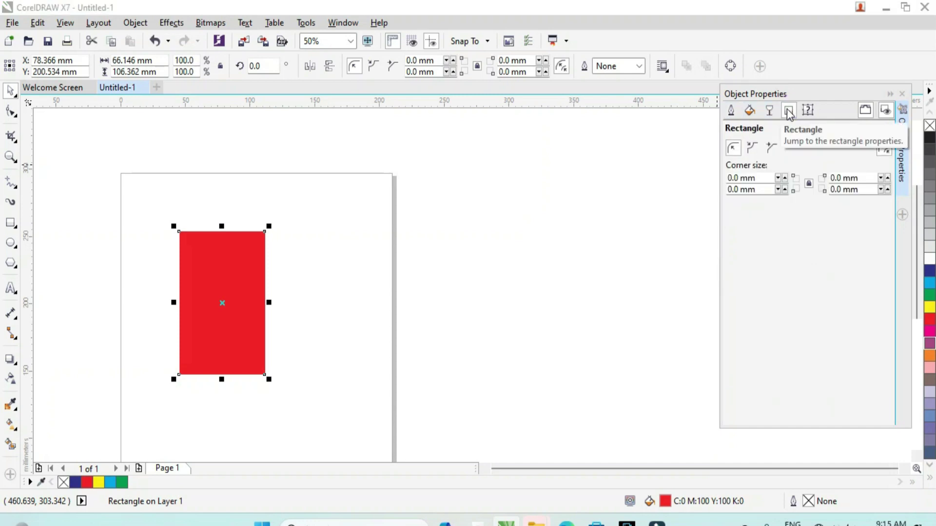
pyautogui.click(812, 111)
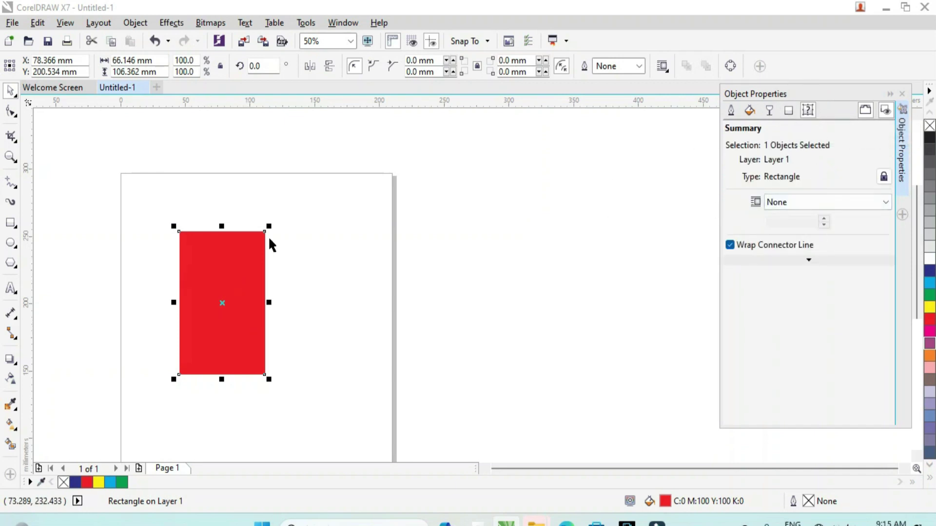
pyautogui.click(256, 281)
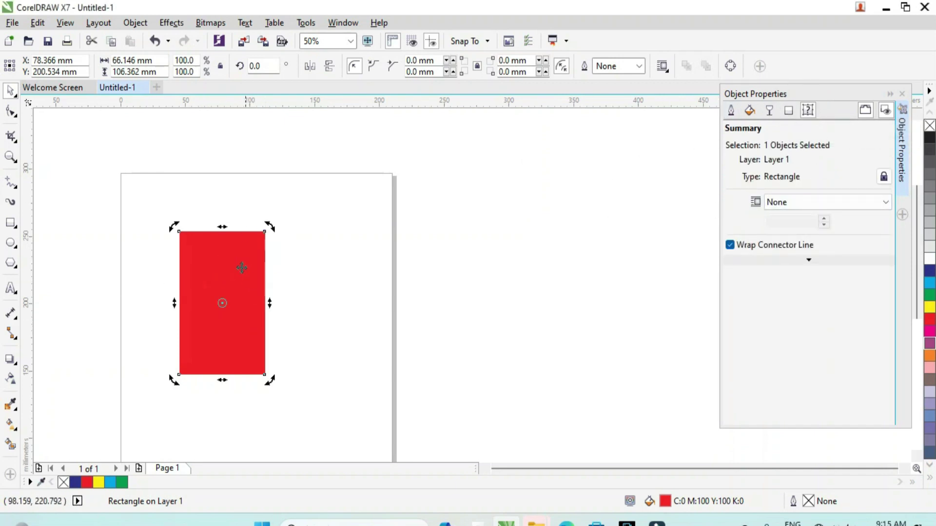
pyautogui.click(731, 110)
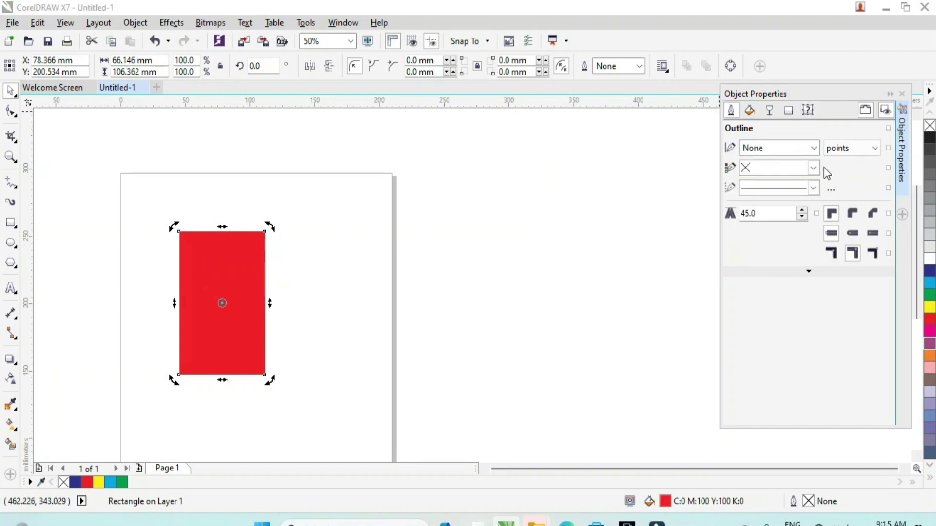
pyautogui.click(813, 148)
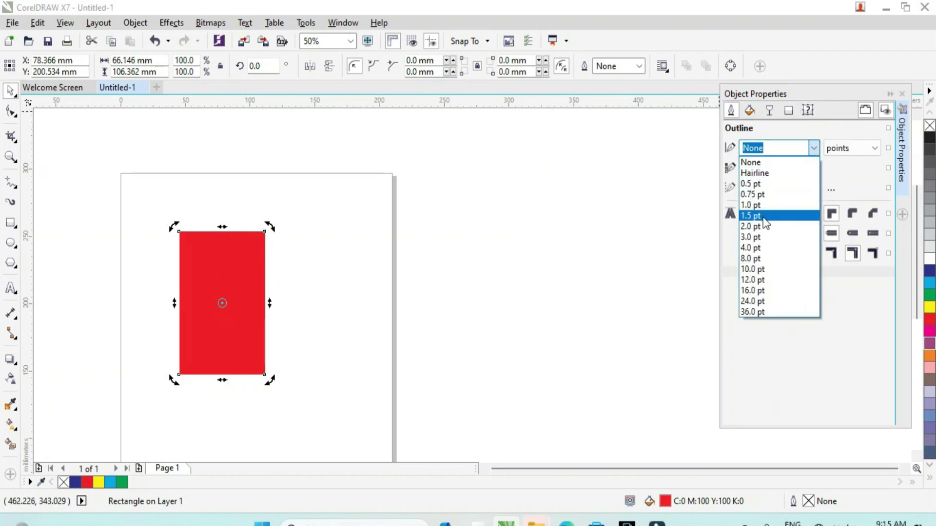
pyautogui.click(785, 215)
# Colour the rectangle's outline yellow and change its line style to short dashes.
pyautogui.scroll(2, 226, 272)
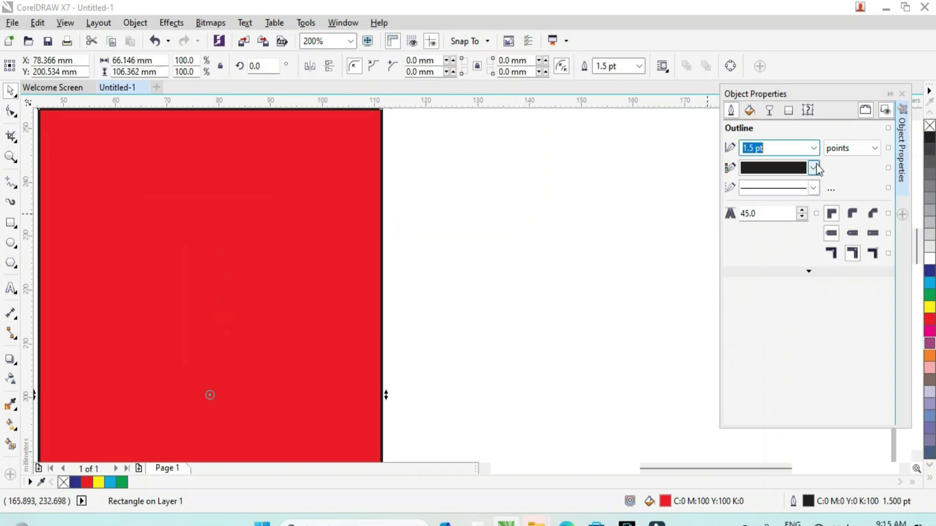
pyautogui.click(813, 168)
pyautogui.click(780, 206)
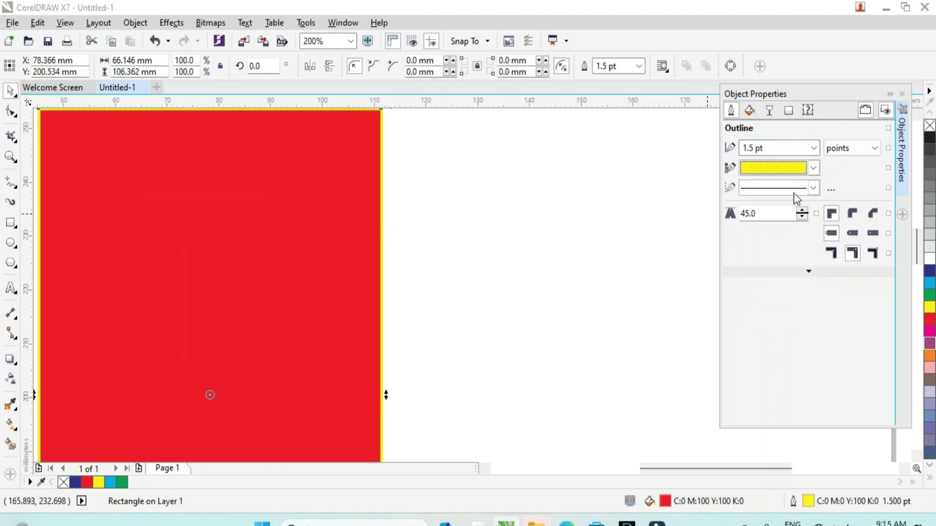
pyautogui.click(813, 188)
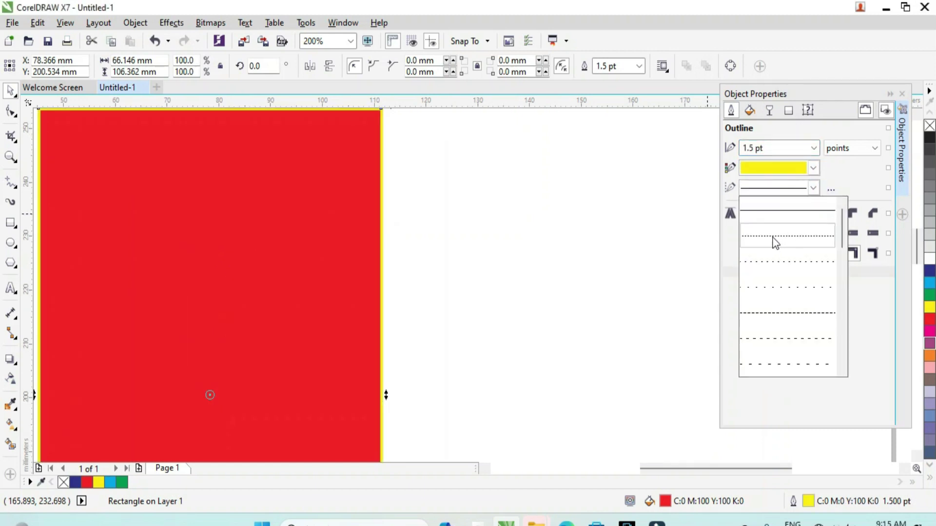
pyautogui.click(770, 312)
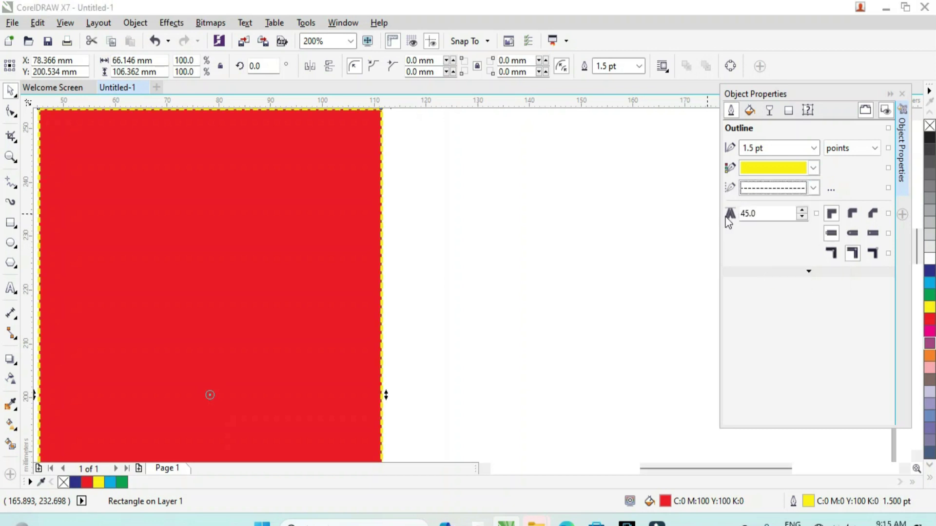
# Try the rectangle with no fill and return it to the uniform red fill.
pyautogui.press('F3')
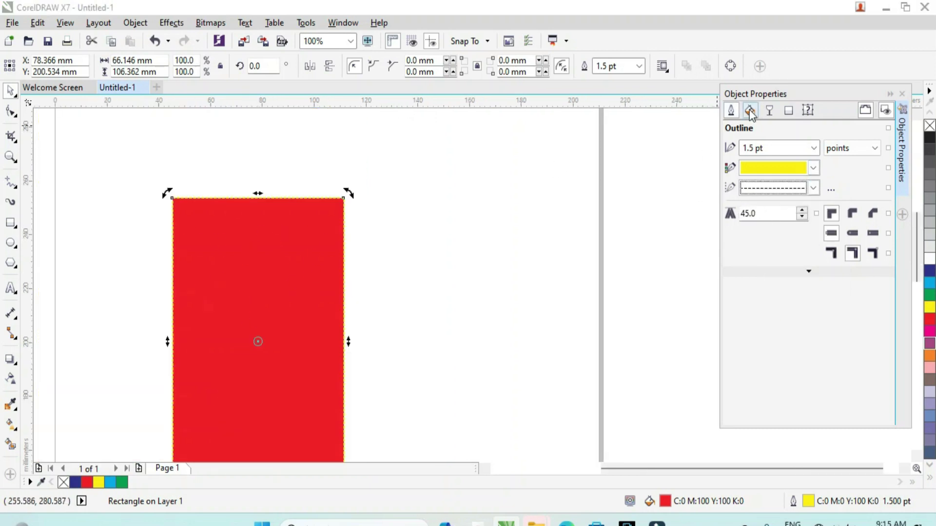
pyautogui.click(750, 111)
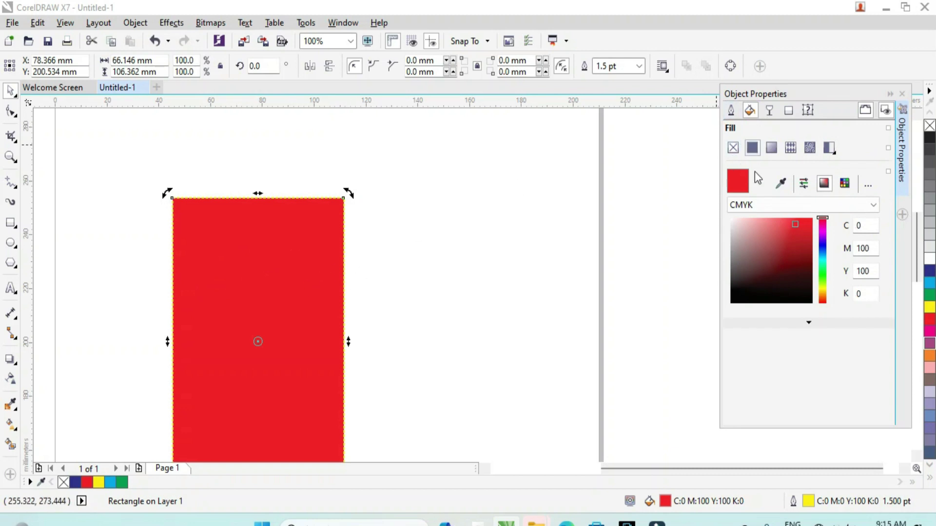
pyautogui.click(733, 147)
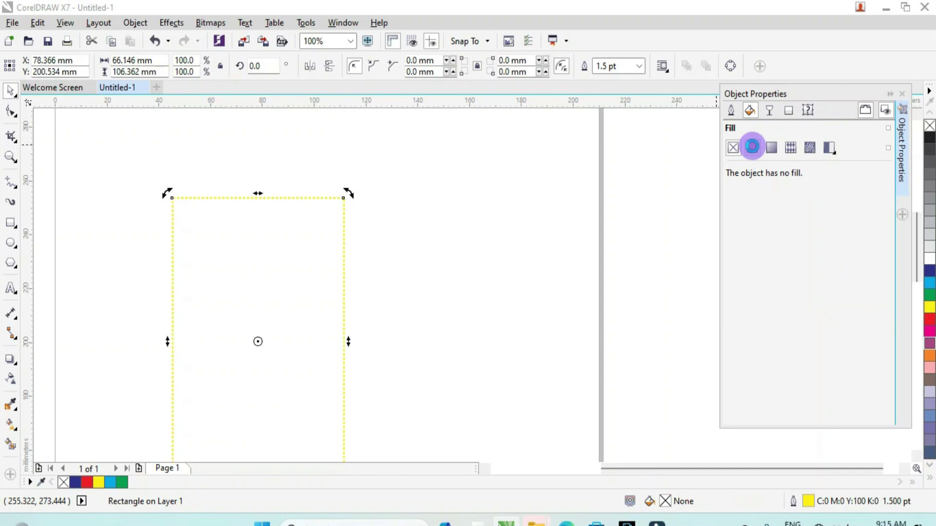
pyautogui.click(752, 147)
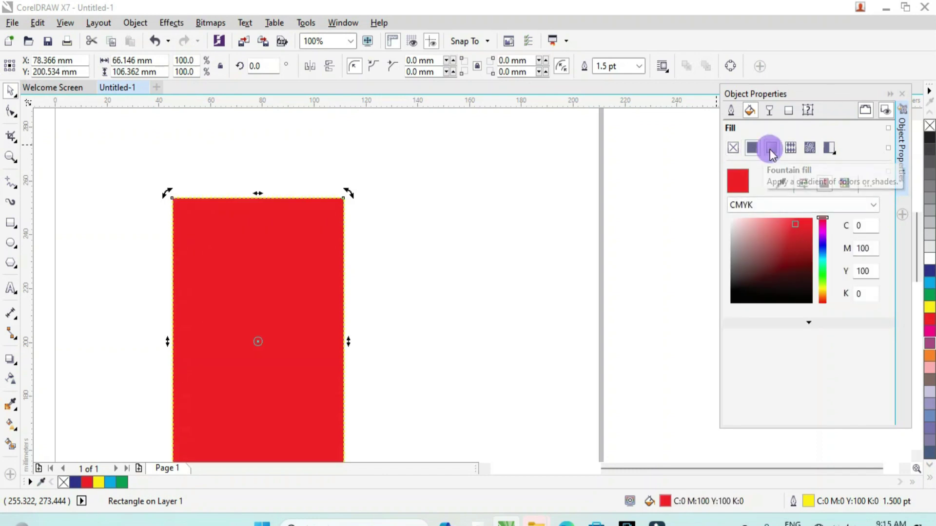
# Apply a linear fountain fill to the rectangle, running from red to a dark teal end colour.
pyautogui.click(770, 148)
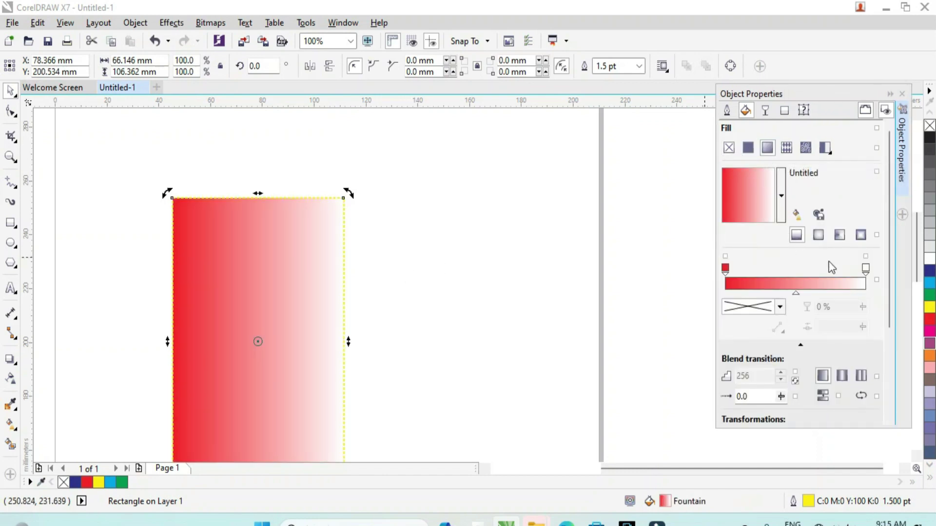
pyautogui.click(865, 269)
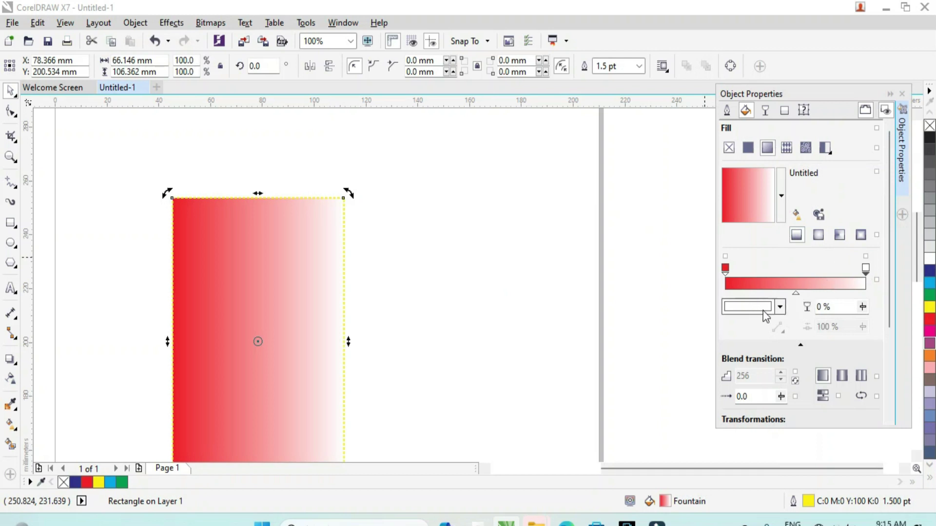
pyautogui.click(778, 307)
pyautogui.moveTo(823, 401); pyautogui.dragTo(823, 415)
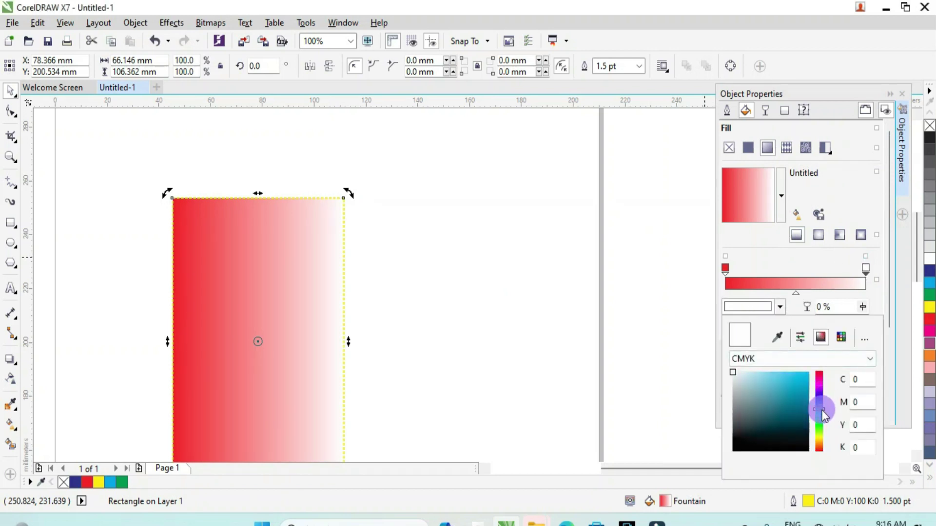
pyautogui.click(794, 411)
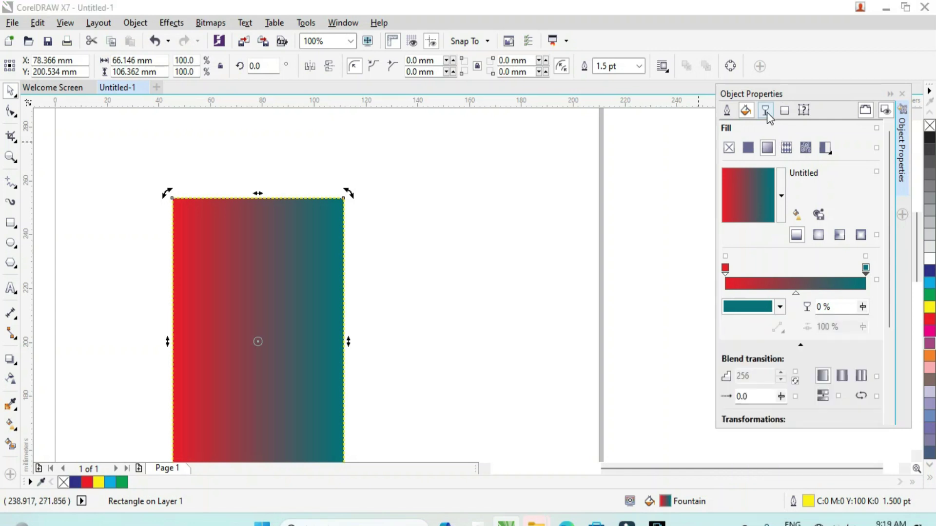
# Apply a uniform transparency of 75 to the gradient-filled rectangle.
pyautogui.click(767, 112)
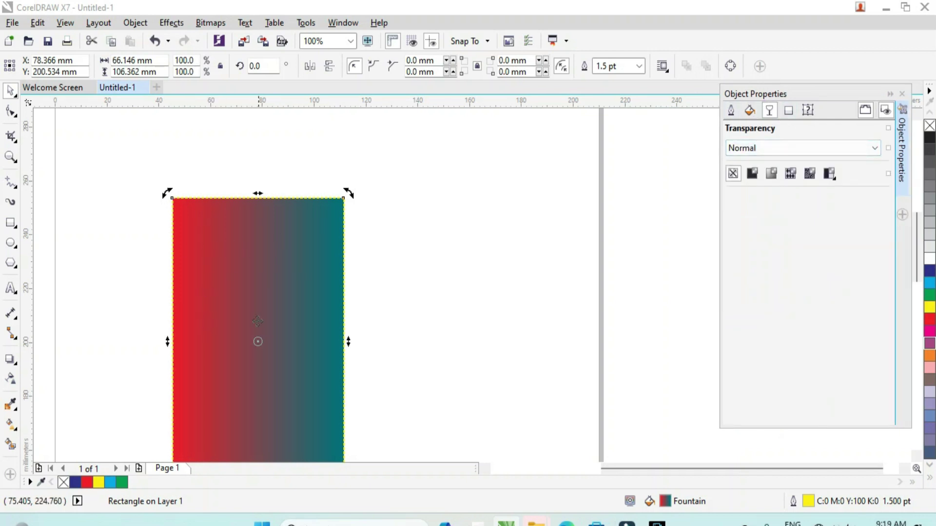
pyautogui.click(732, 174)
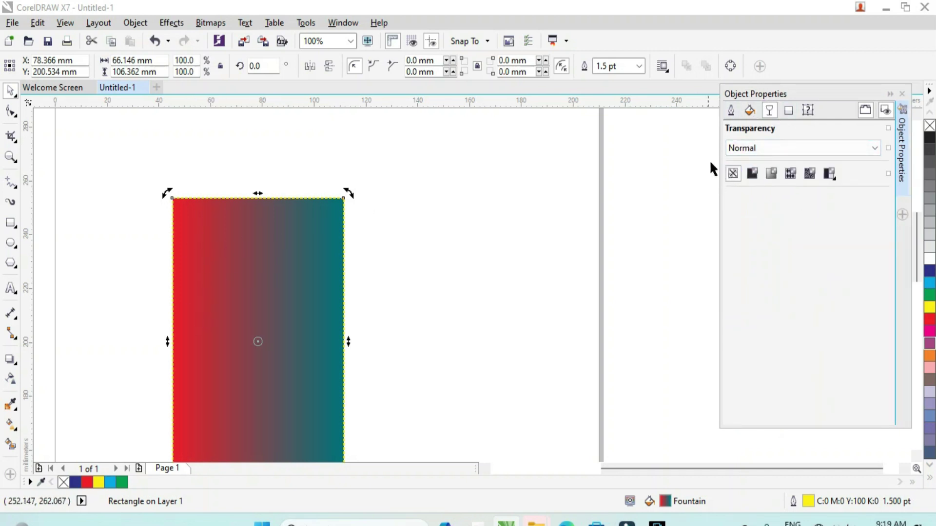
pyautogui.click(751, 174)
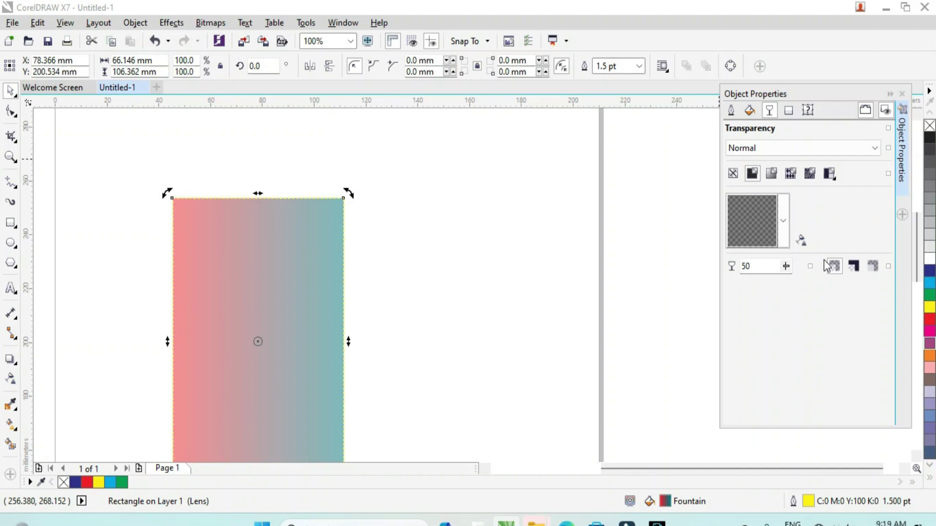
pyautogui.doubleClick(761, 265)
pyautogui.write('75')
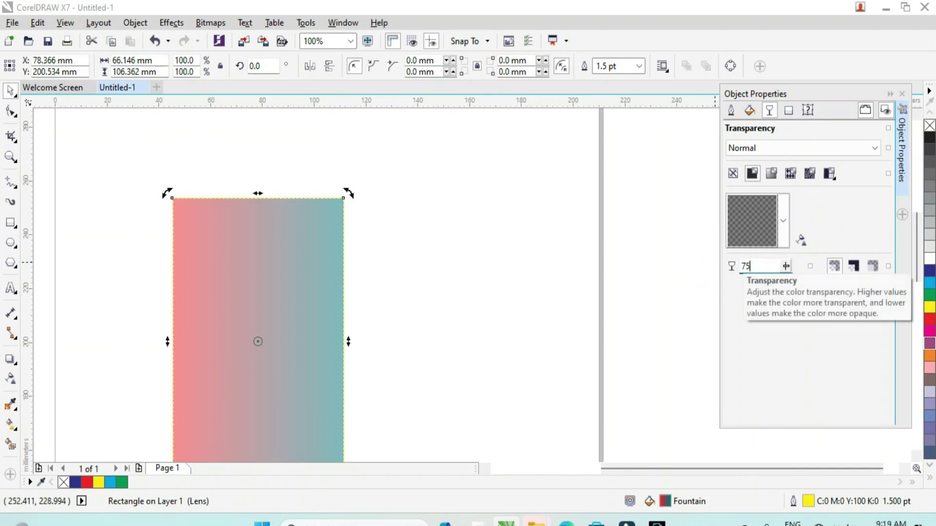
pyautogui.press('Return')
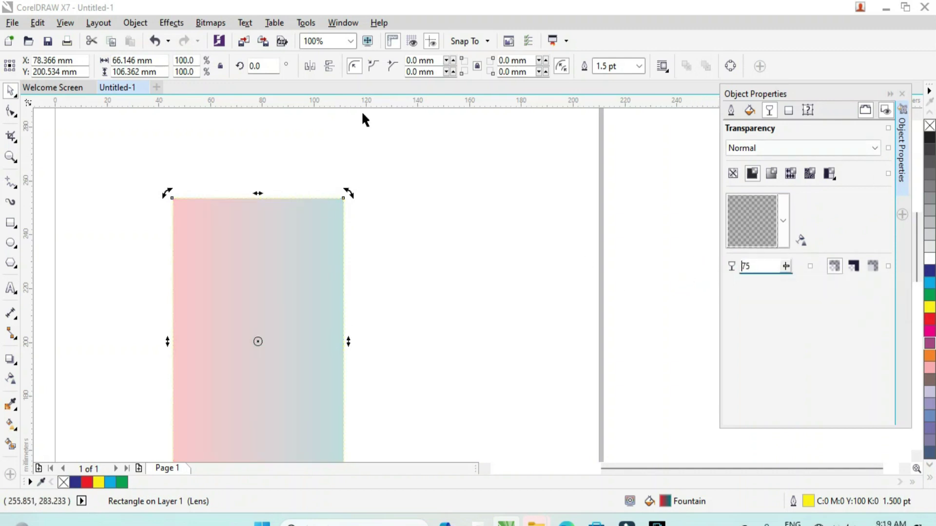
# Switch the rectangle to a fountain transparency and shift its midpoint to about 42%.
pyautogui.click(772, 175)
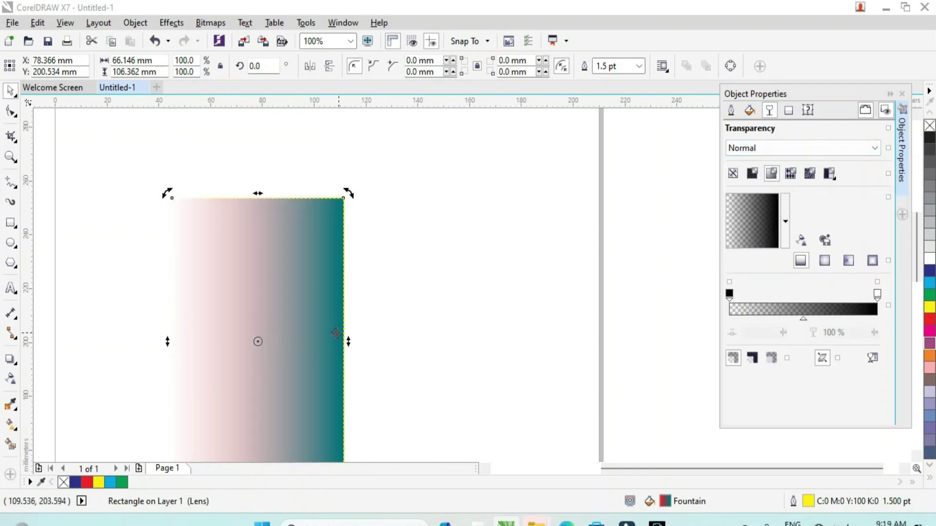
pyautogui.scroll(-2, 346, 273)
pyautogui.moveTo(803, 320)
pyautogui.mouseDown()
pyautogui.moveTo(842, 322)
pyautogui.moveTo(792, 321)
pyautogui.mouseUp()
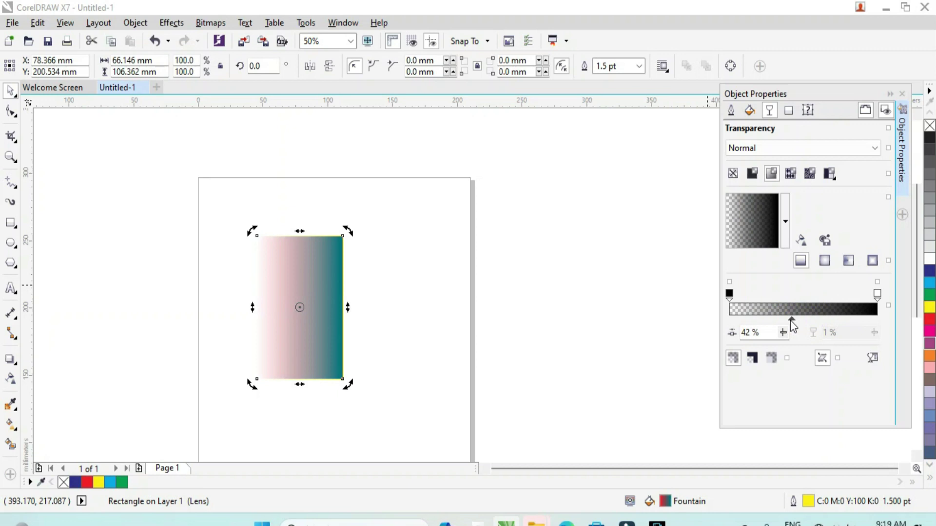
# Try a vector pattern transparency on the rectangle and browse the Personal and Shared pattern collections.
pyautogui.click(790, 174)
pyautogui.scroll(2, 306, 320)
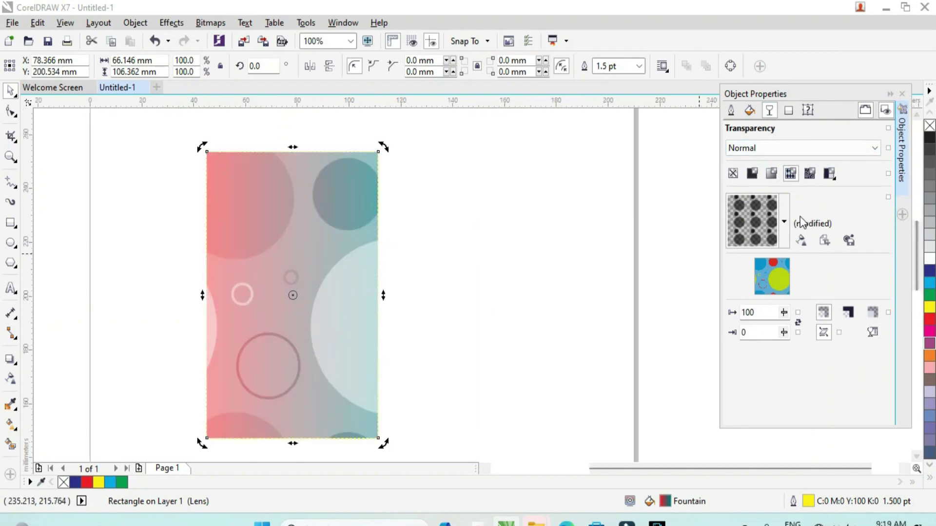
pyautogui.click(784, 221)
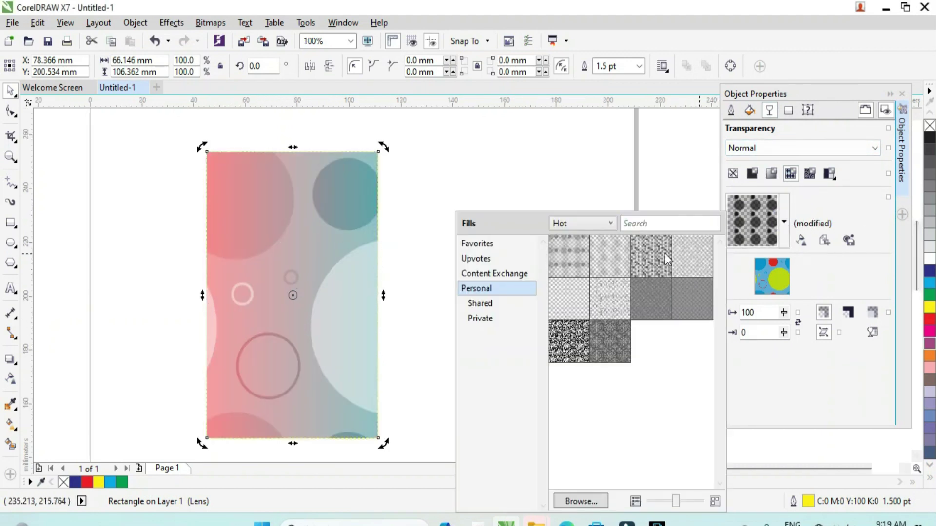
pyautogui.click(487, 306)
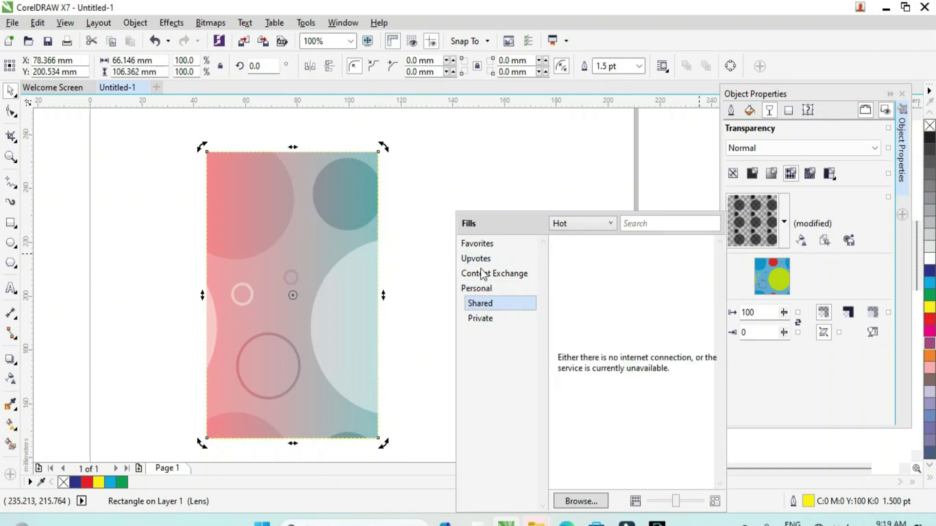
pyautogui.click(476, 288)
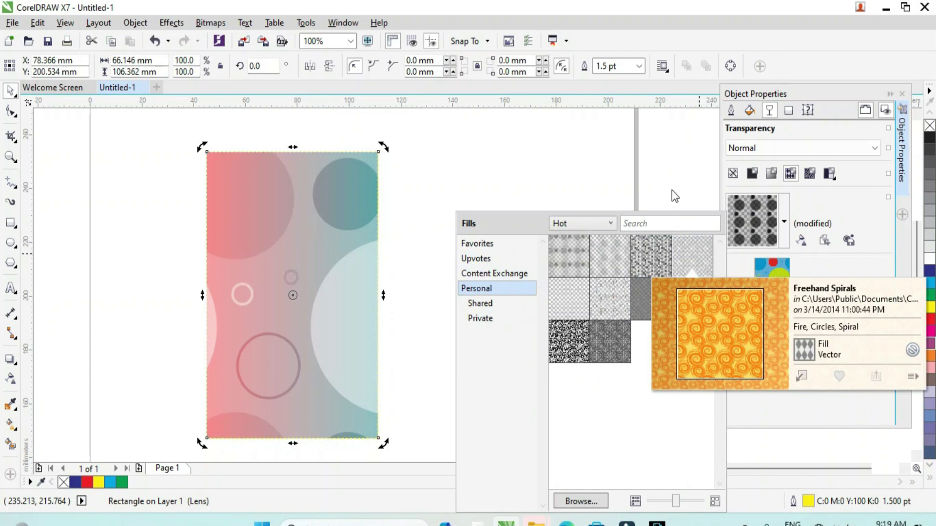
pyautogui.click(690, 174)
# Try a bitmap pattern transparency on the rectangle and look through the Personal bitmap patterns.
pyautogui.click(809, 174)
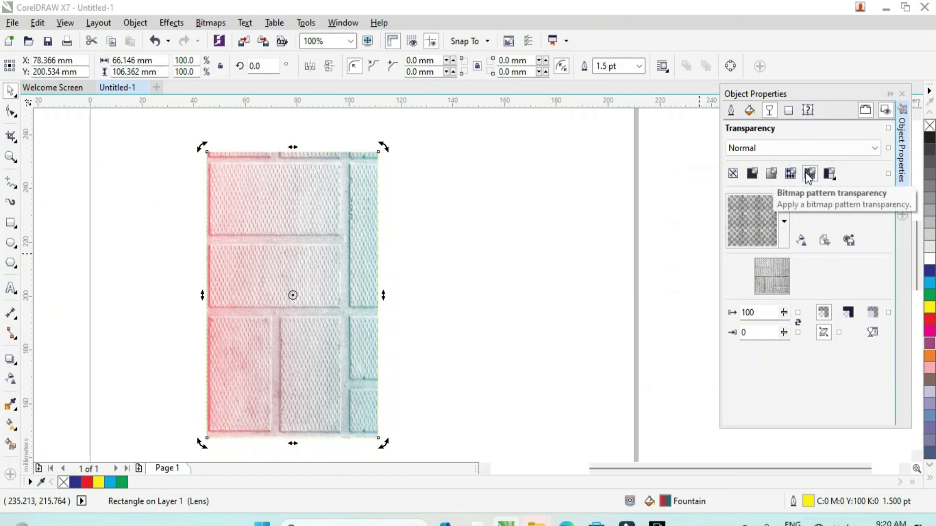
pyautogui.click(779, 223)
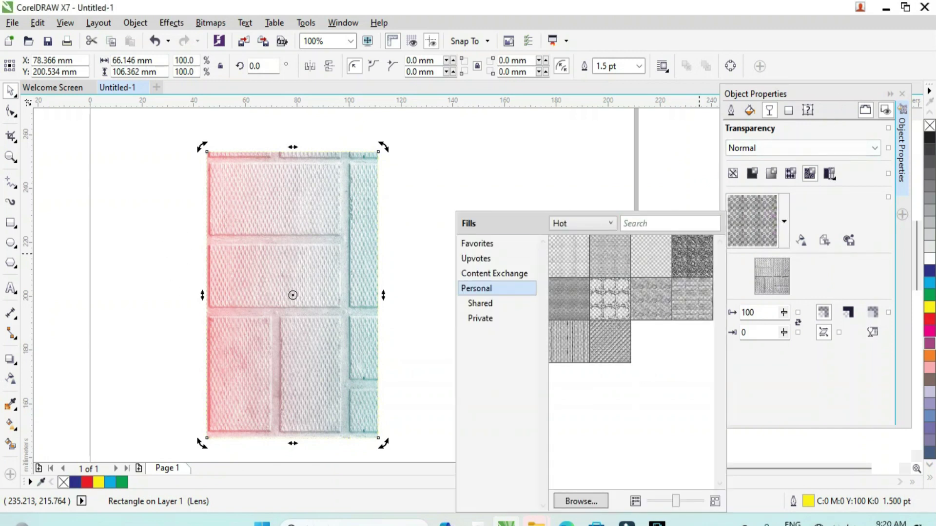
pyautogui.click(830, 175)
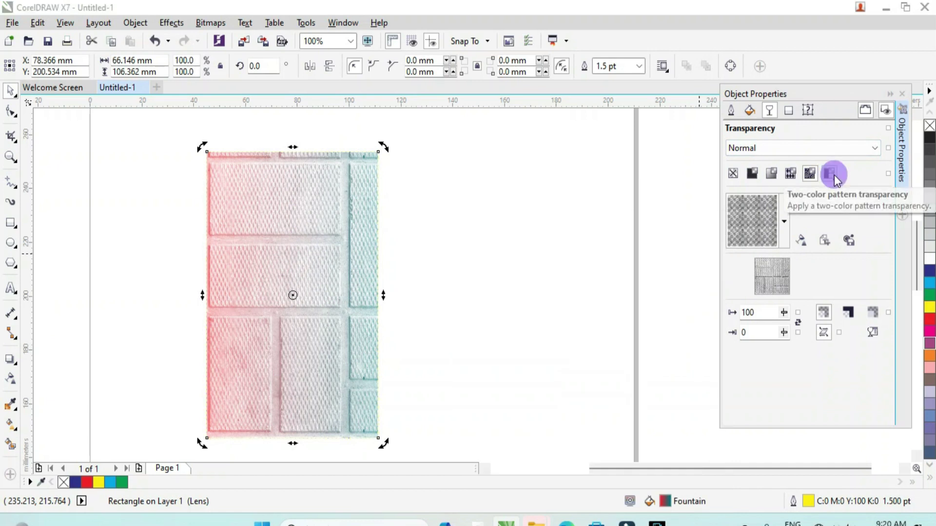
# Apply a two-color pattern transparency to the rectangle.
pyautogui.click(833, 179)
pyautogui.click(823, 191)
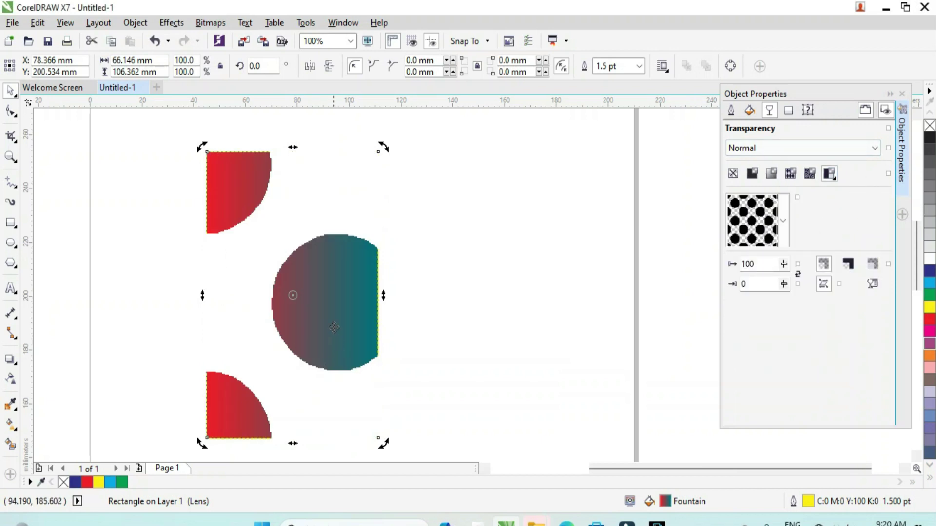
pyautogui.click(829, 174)
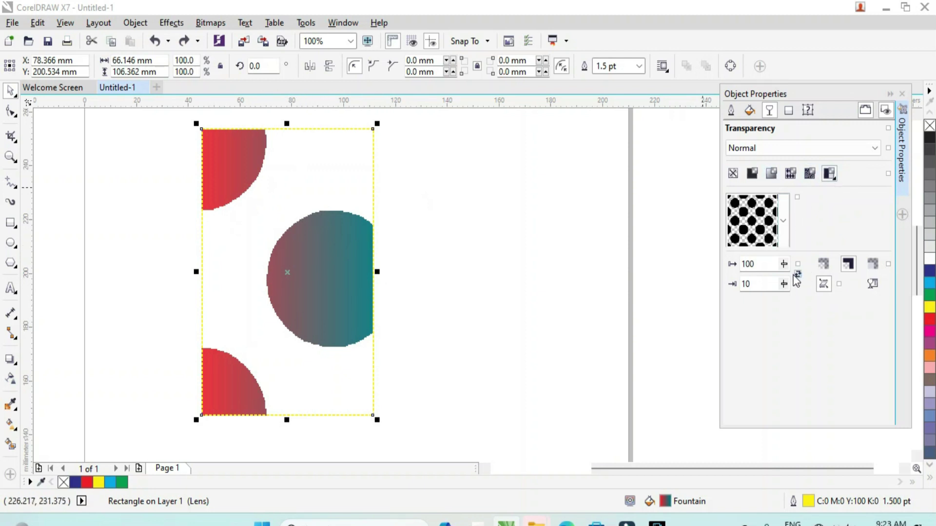
# Set the two-color pattern's second transparency value to 50 and try applying the transparency to the outline only.
pyautogui.doubleClick(760, 284)
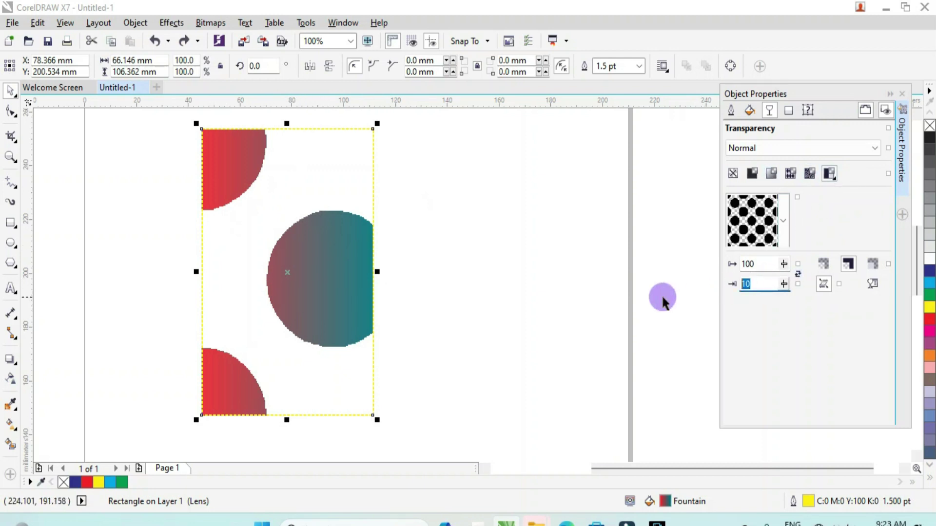
pyautogui.write('50')
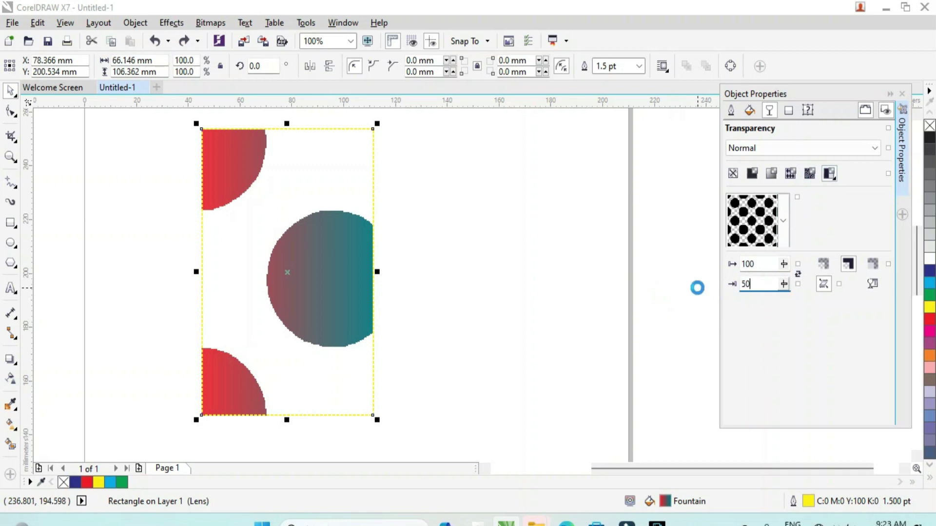
pyautogui.press('Return')
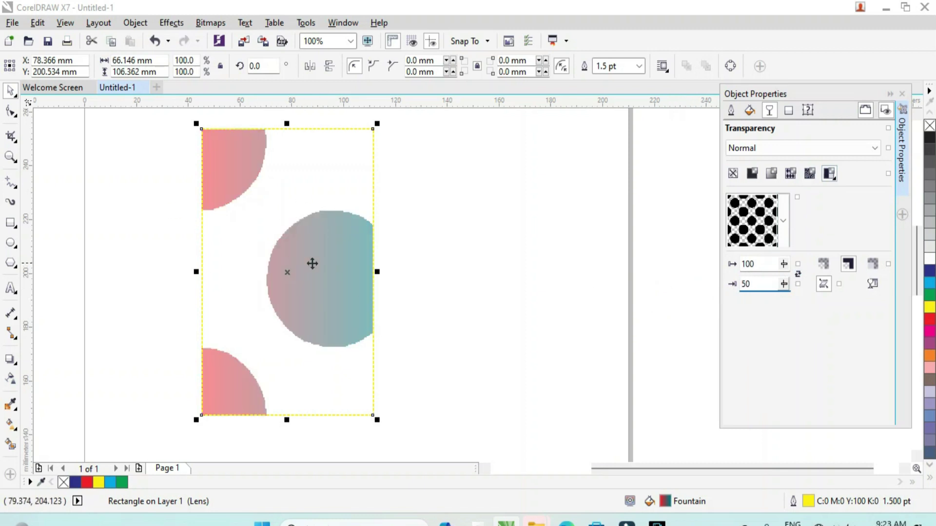
pyautogui.click(823, 264)
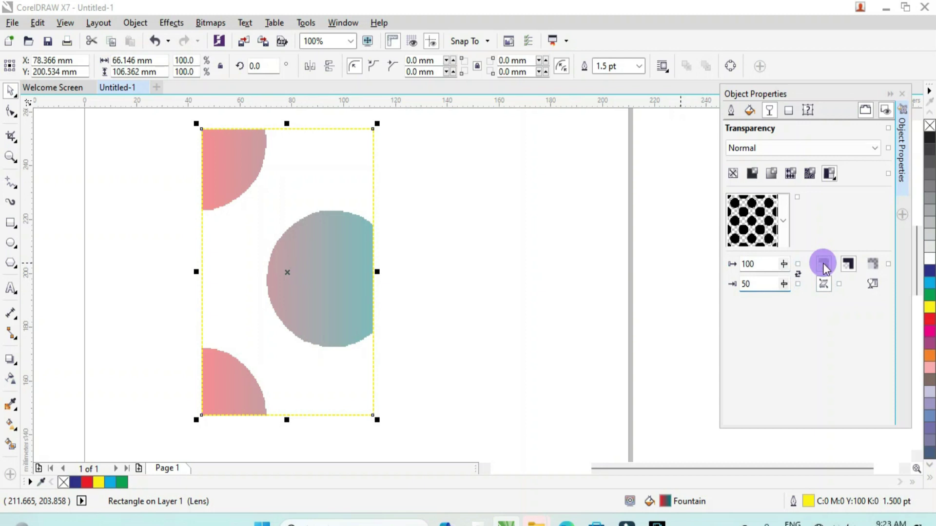
pyautogui.click(874, 268)
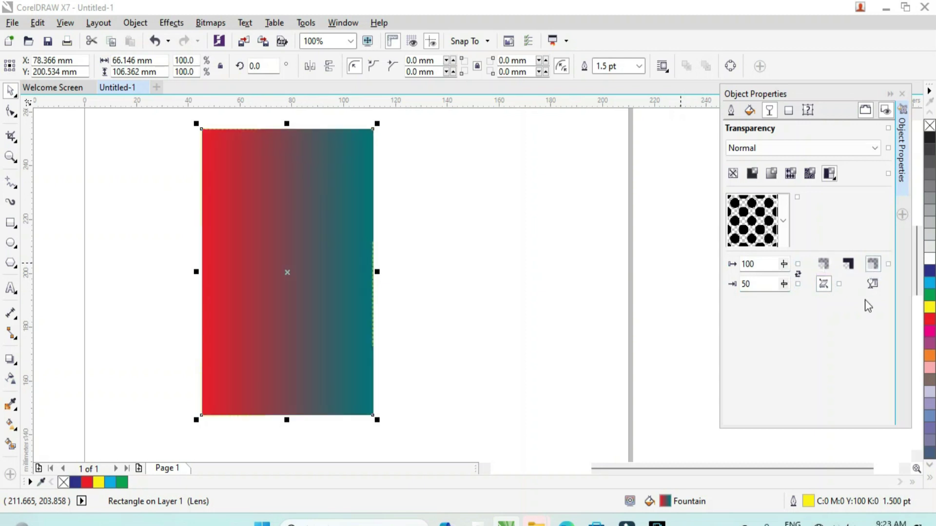
# Try the Transform with object option for the rectangle's pattern in the Edit Transparency settings.
pyautogui.click(872, 283)
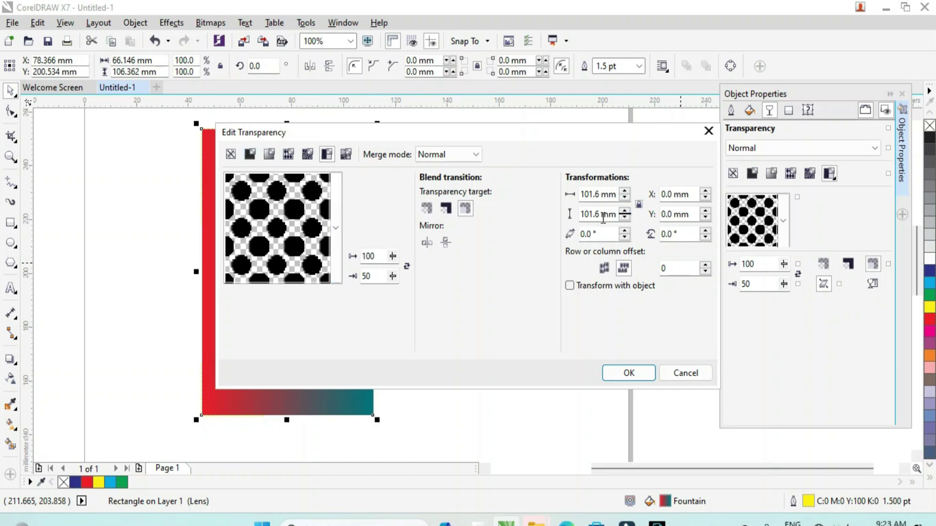
pyautogui.click(570, 285)
pyautogui.click(628, 373)
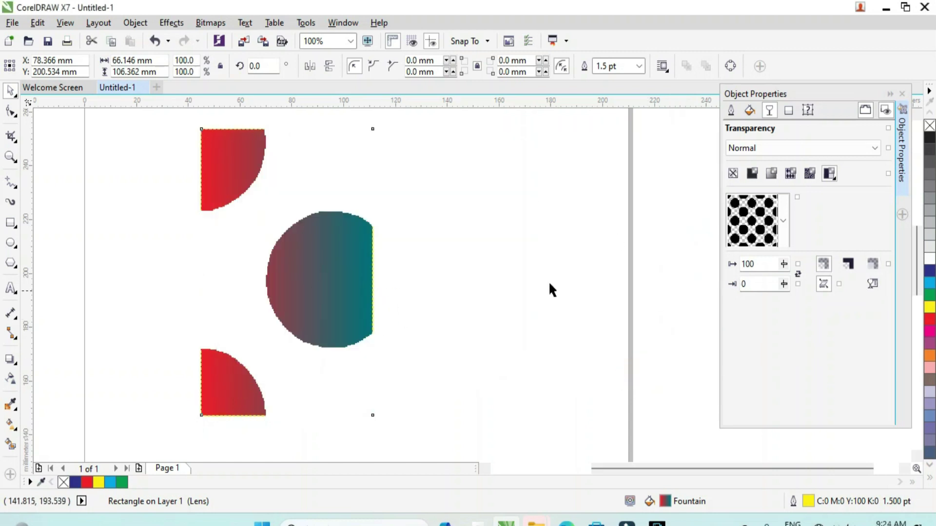
# Change the rectangle's two-color transparency pattern from dots to the flower design.
pyautogui.click(783, 220)
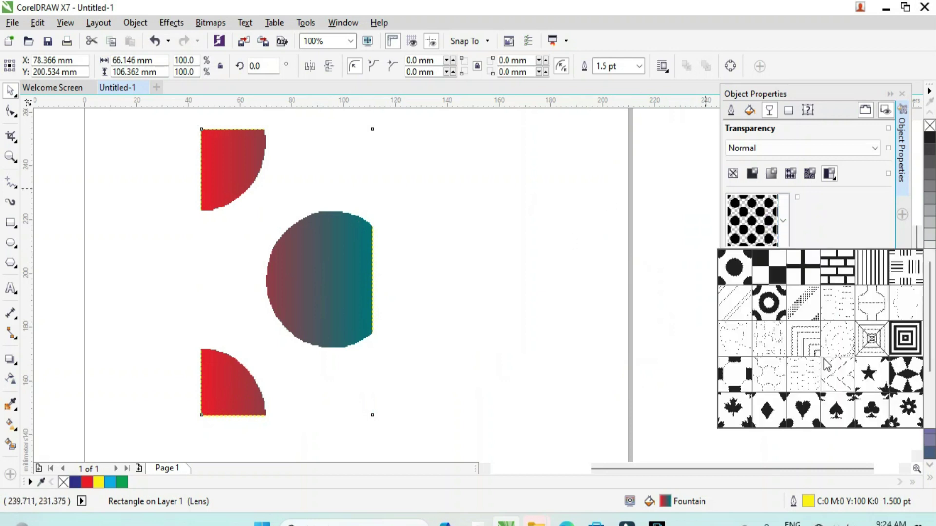
pyautogui.click(904, 404)
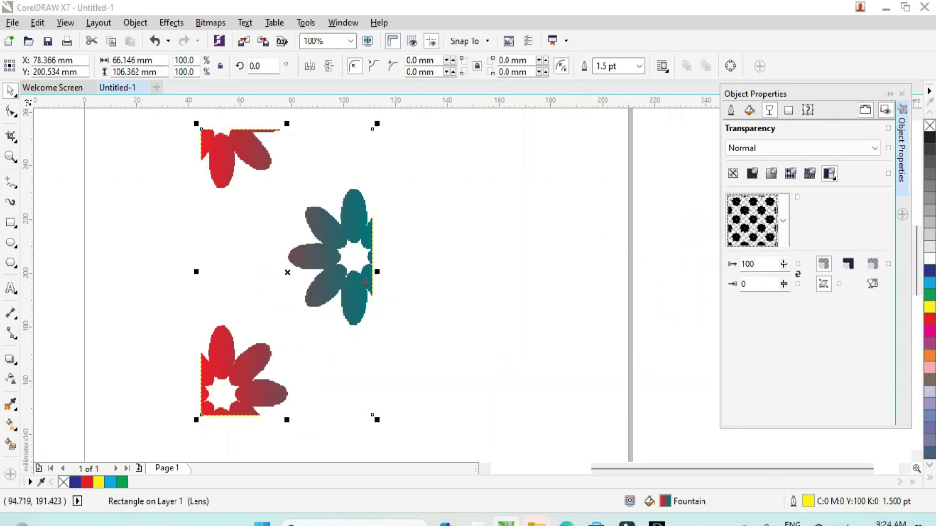
# Fill the rectangle with solid blue (C:100 M:100 Y:0 K:0) and remove its pattern transparency.
pyautogui.click(788, 111)
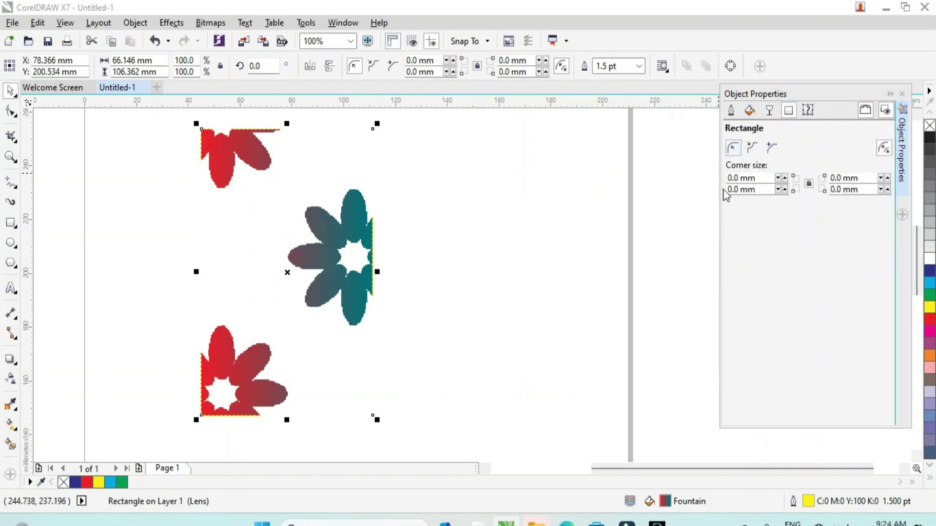
pyautogui.click(752, 147)
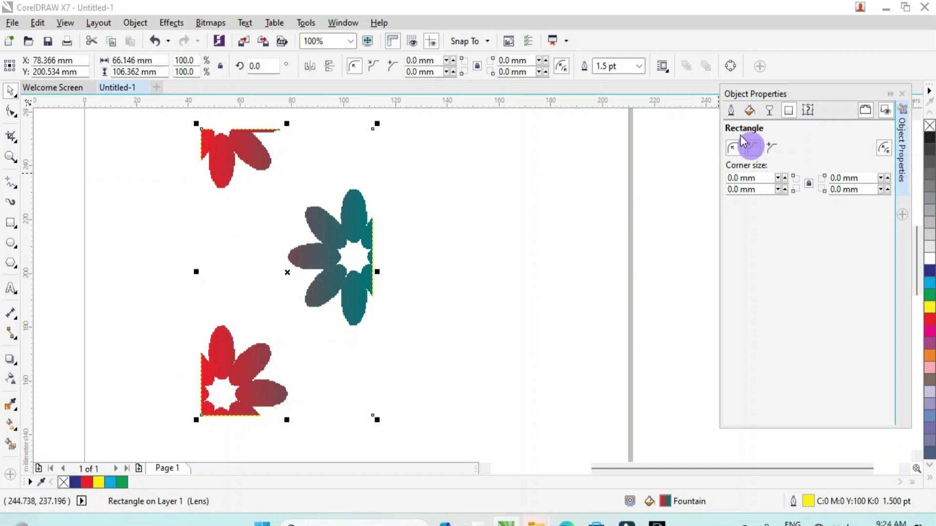
pyautogui.click(930, 272)
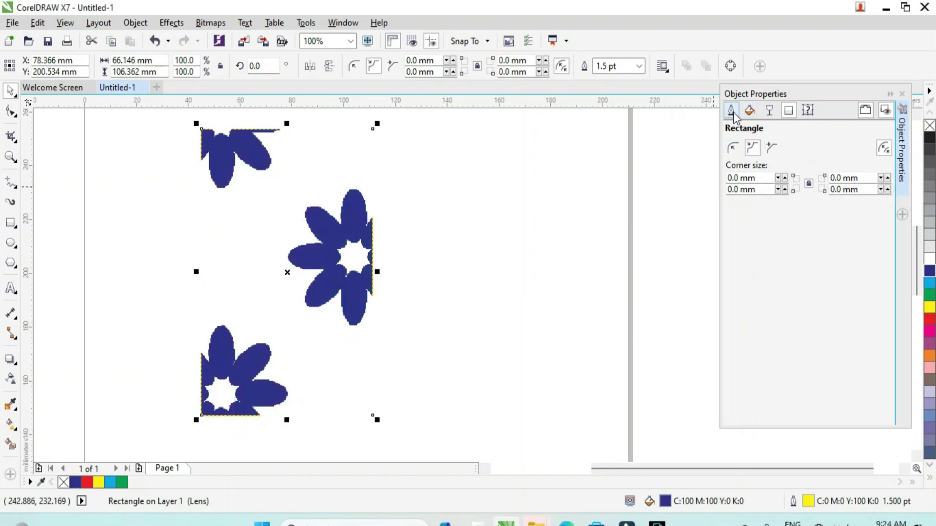
pyautogui.click(769, 111)
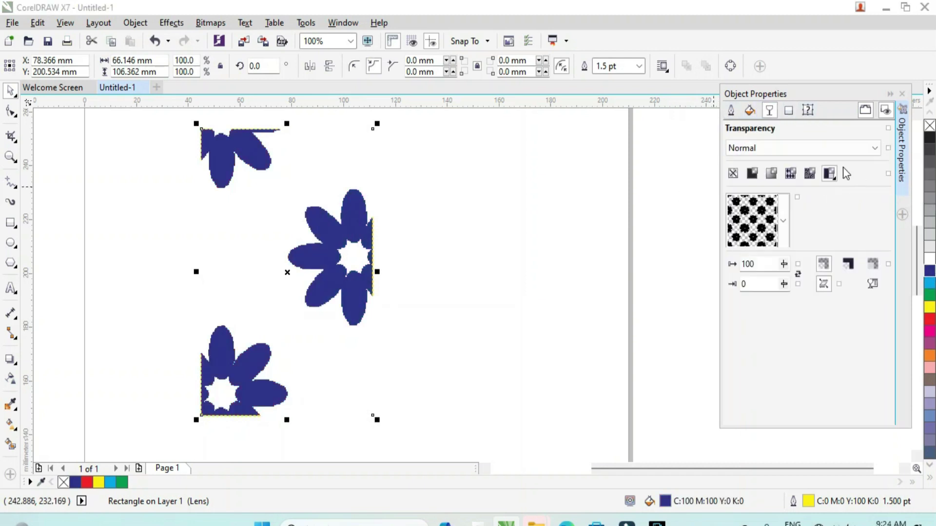
pyautogui.click(732, 173)
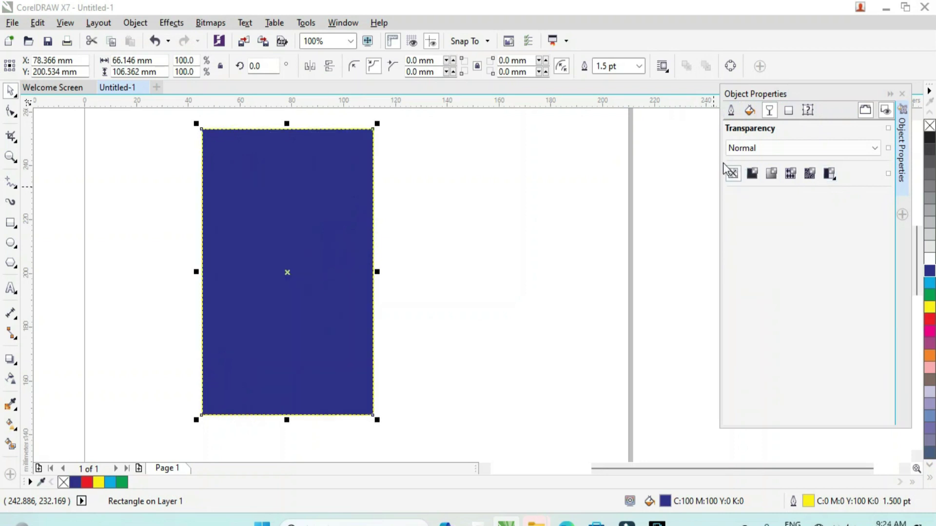
# Set the rectangle's corner type to round and round all four corners freehand to about 11.5 mm.
pyautogui.click(788, 111)
pyautogui.click(789, 112)
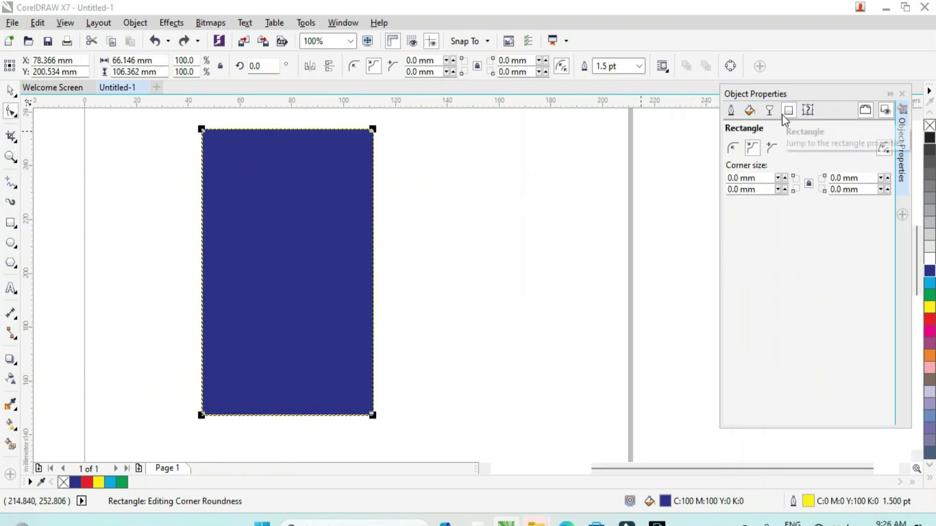
pyautogui.click(733, 149)
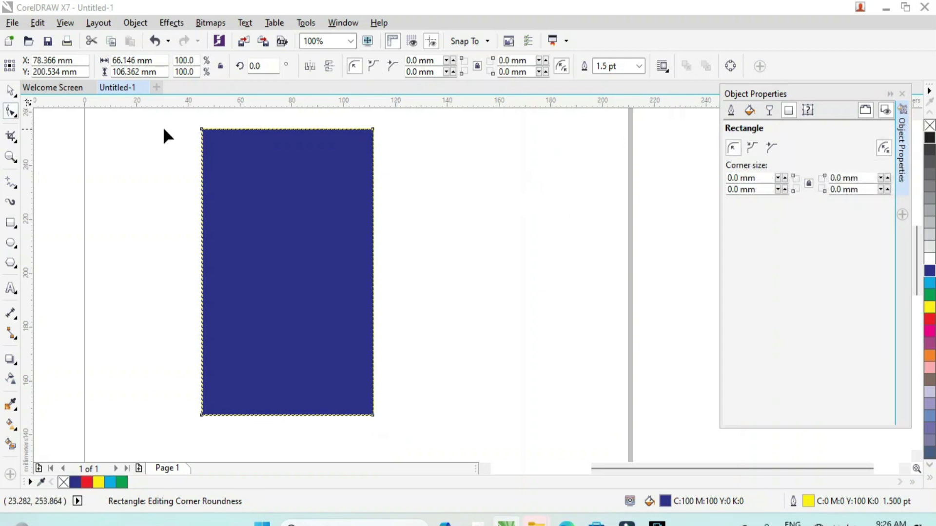
pyautogui.moveTo(202, 130); pyautogui.dragTo(201, 160)
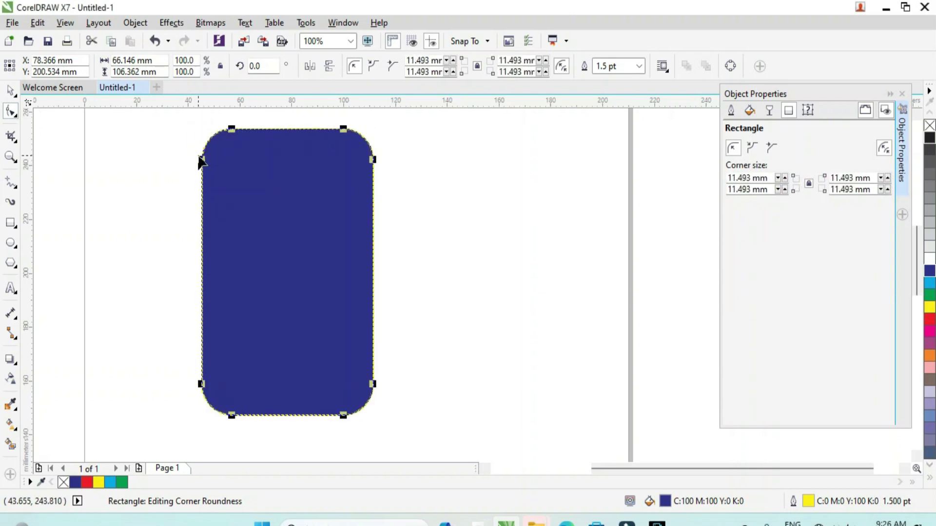
# Switch the rectangle's corners to the scalloped type and finally to the chamfered type.
pyautogui.click(753, 146)
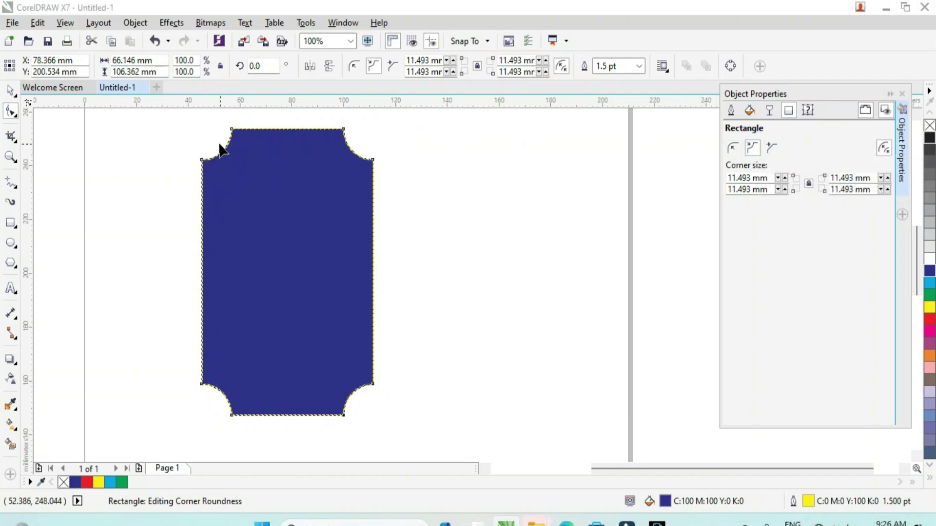
pyautogui.click(769, 150)
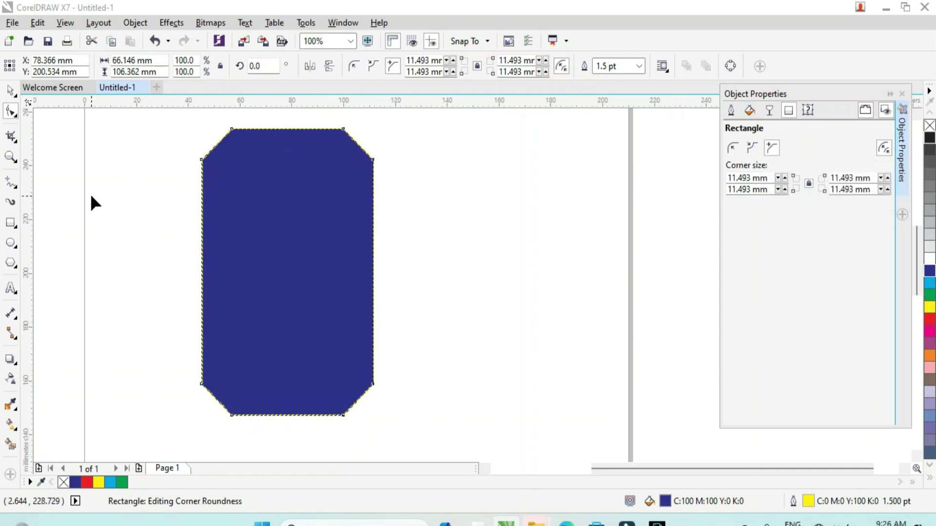
# Examine the rectangle's object summary, including its expanded dimension and center details.
pyautogui.click(806, 112)
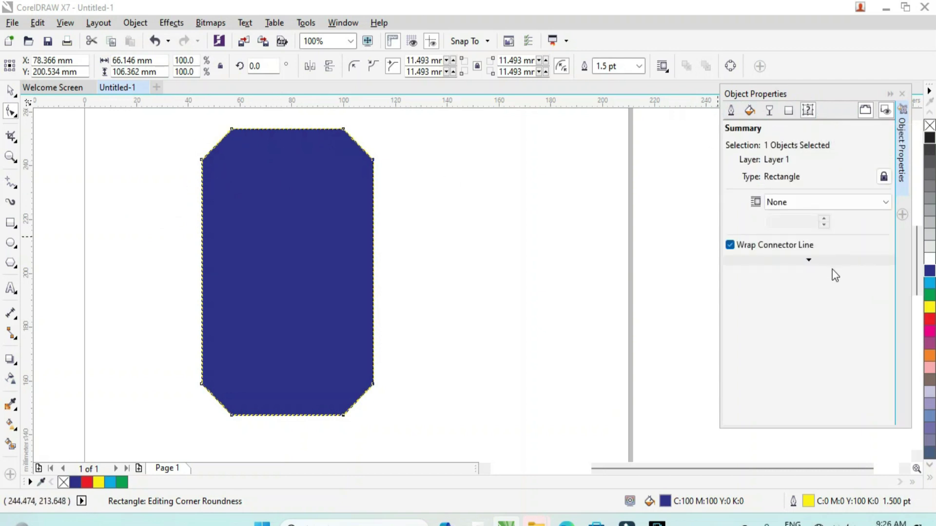
pyautogui.click(809, 260)
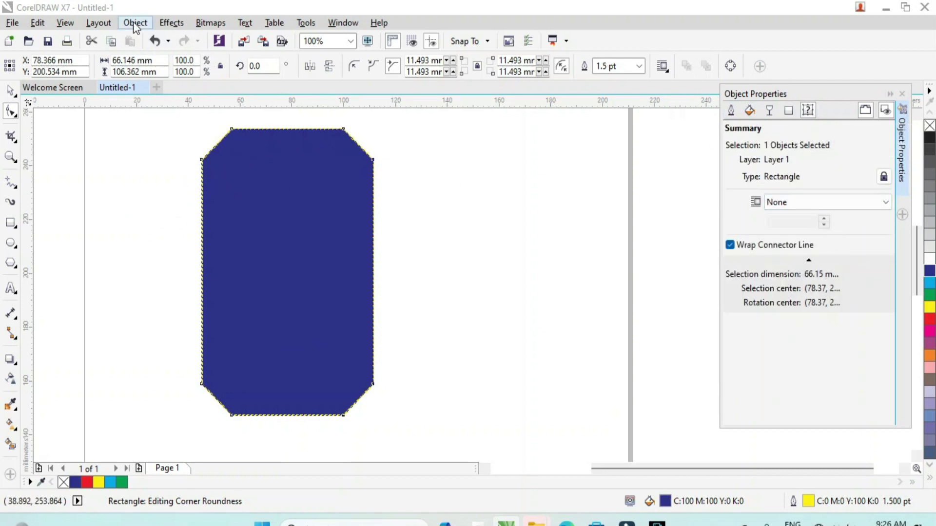
pyautogui.click(135, 23)
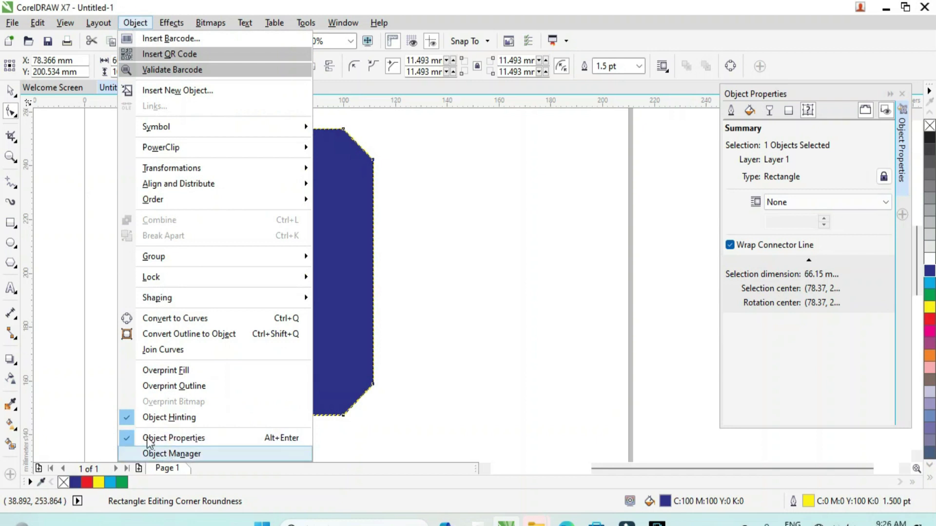
pyautogui.click(531, 273)
# Delete the blue chamfered rectangle from the page and close Object Properties.
pyautogui.click(13, 95)
pyautogui.click(177, 188)
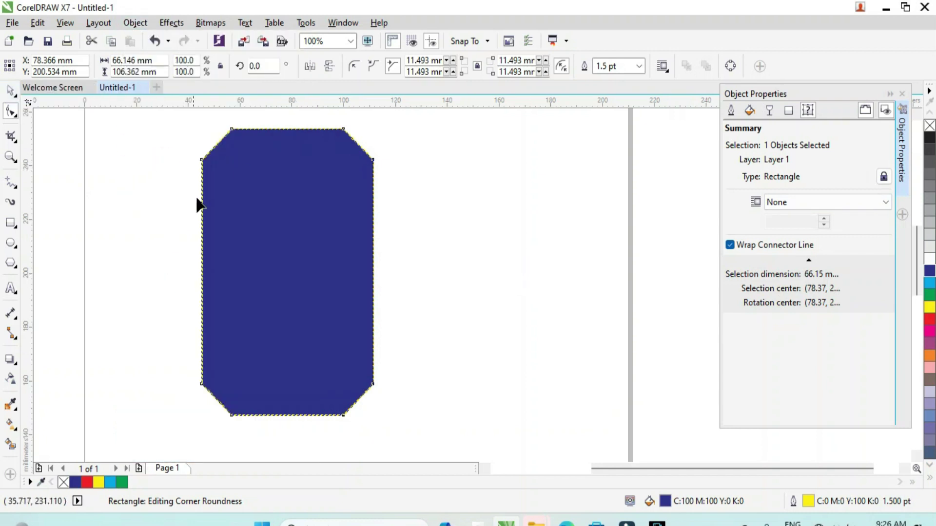
pyautogui.click(10, 90)
pyautogui.click(247, 232)
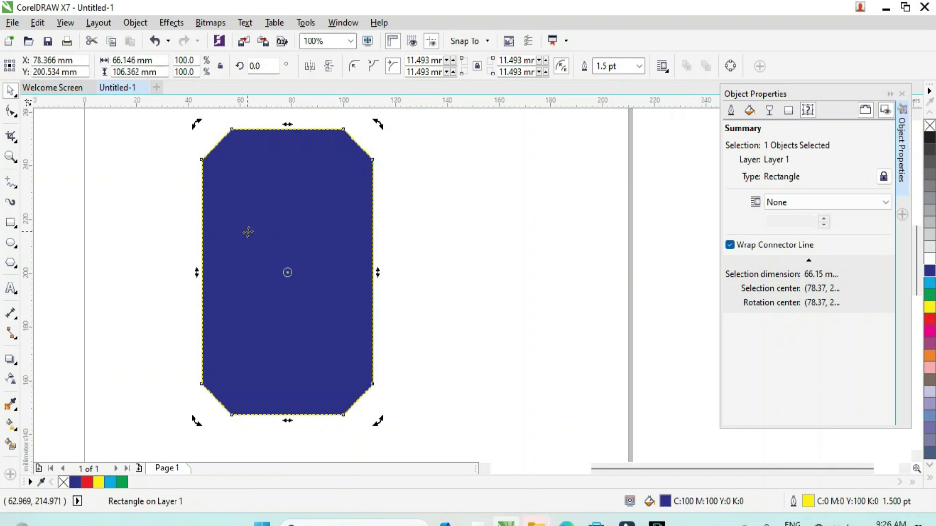
pyautogui.press('Delete')
pyautogui.click(901, 94)
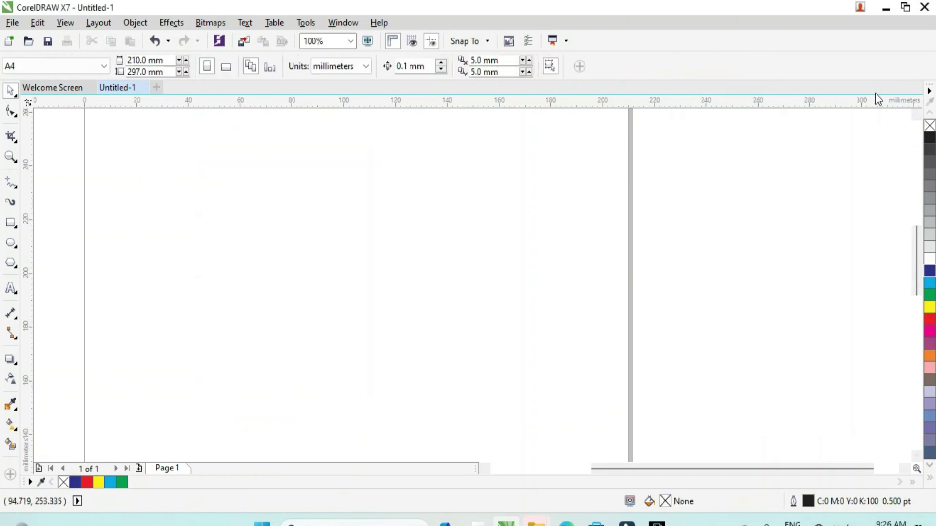
# Open the Object Manager and draw six separate rectangles of varying sizes in two rows on Page 1.
pyautogui.click(135, 22)
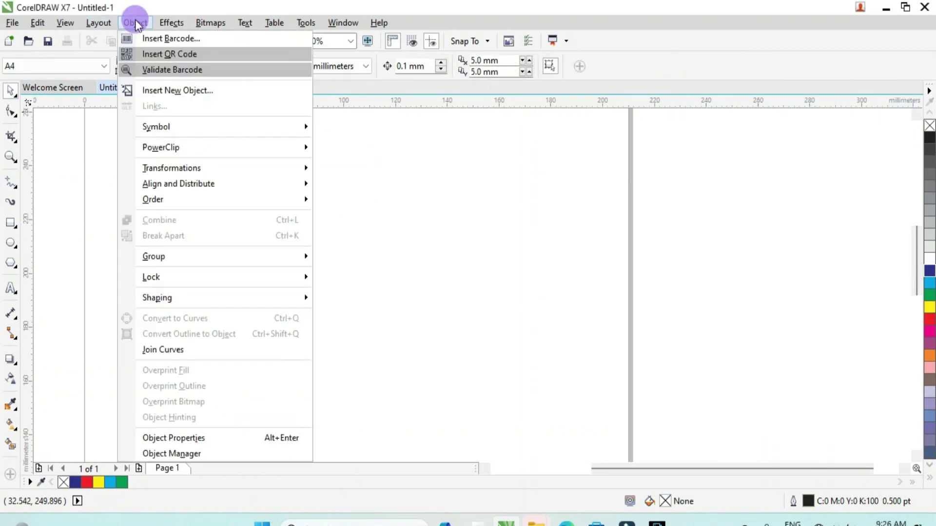
pyautogui.click(181, 455)
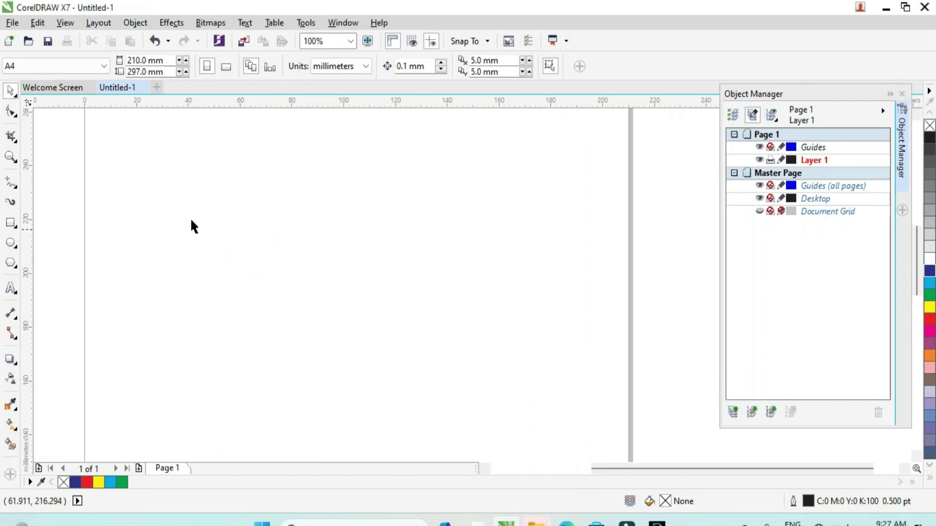
pyautogui.click(11, 223)
pyautogui.moveTo(174, 205); pyautogui.dragTo(277, 317)
pyautogui.moveTo(332, 206); pyautogui.dragTo(408, 340)
pyautogui.moveTo(416, 188); pyautogui.dragTo(512, 321)
pyautogui.moveTo(192, 127); pyautogui.dragTo(303, 185)
pyautogui.moveTo(329, 139); pyautogui.dragTo(360, 198)
pyautogui.moveTo(389, 129); pyautogui.dragTo(431, 172)
# Add a second page and draw five separate rectangles on it, selecting them all as a set spanning about 135 × 84 mm.
pyautogui.click(138, 467)
pyautogui.moveTo(199, 206); pyautogui.dragTo(280, 299)
pyautogui.moveTo(315, 199); pyautogui.dragTo(382, 301)
pyautogui.moveTo(407, 202); pyautogui.dragTo(467, 290)
pyautogui.moveTo(490, 225); pyautogui.dragTo(548, 352)
pyautogui.moveTo(273, 348); pyautogui.dragTo(361, 425)
pyautogui.click(12, 90)
pyautogui.scroll(-1, 403, 203)
pyautogui.moveTo(192, 148); pyautogui.dragTo(463, 341)
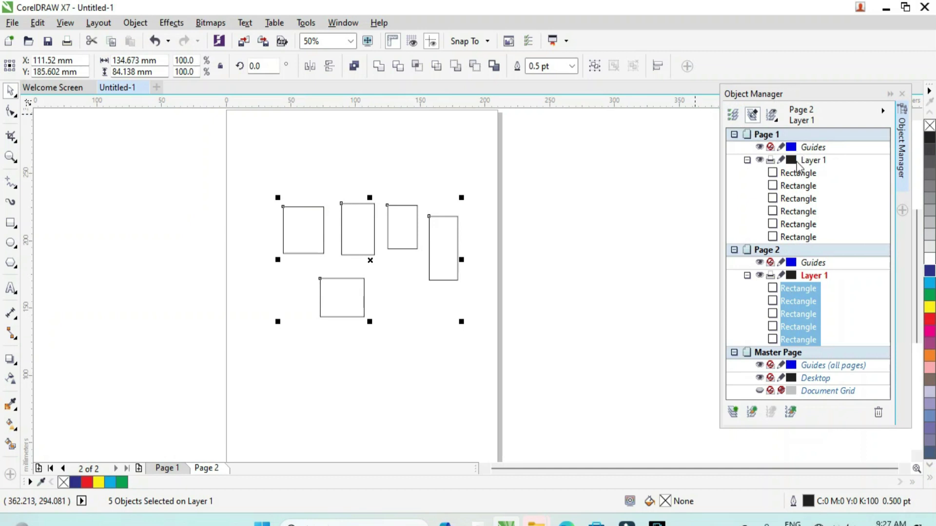
# Select the fifth listed Page 1 rectangle through the Object Manager, and fill the third listed Page 2 rectangle with cyan.
pyautogui.click(791, 225)
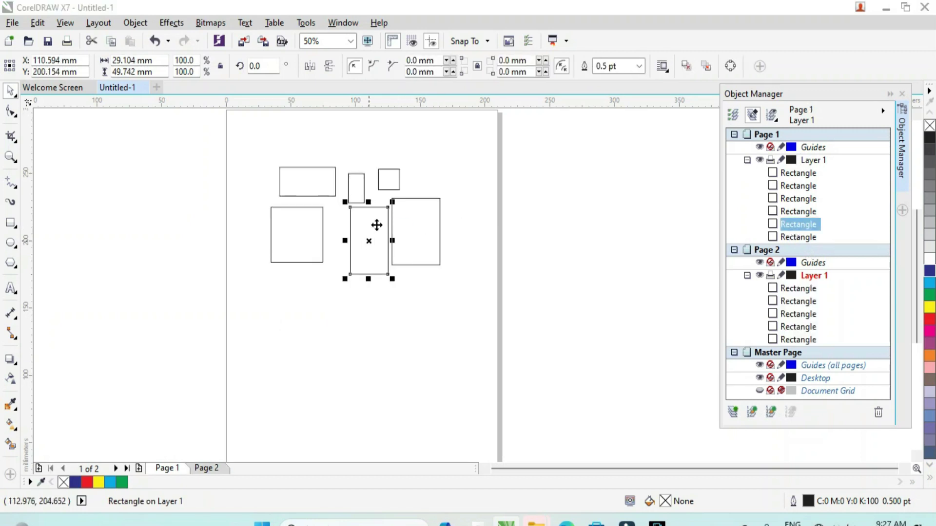
pyautogui.click(792, 315)
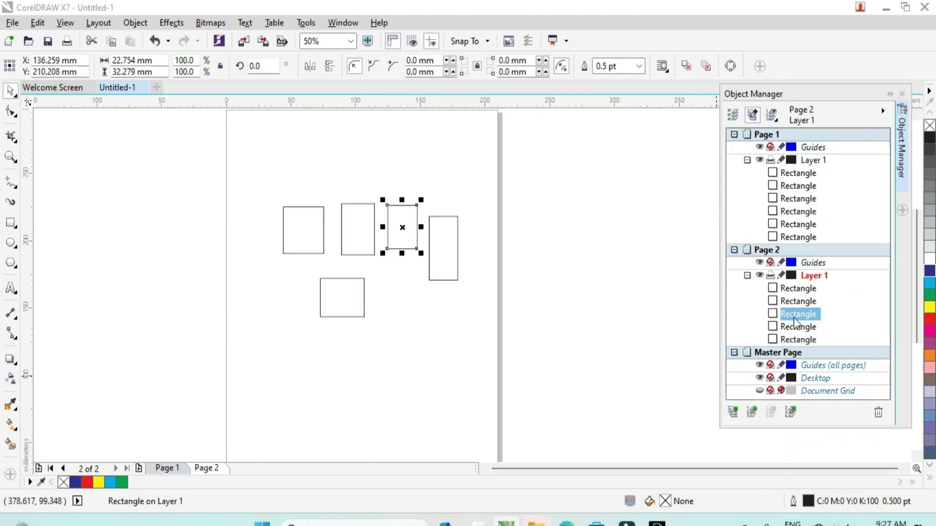
pyautogui.click(927, 284)
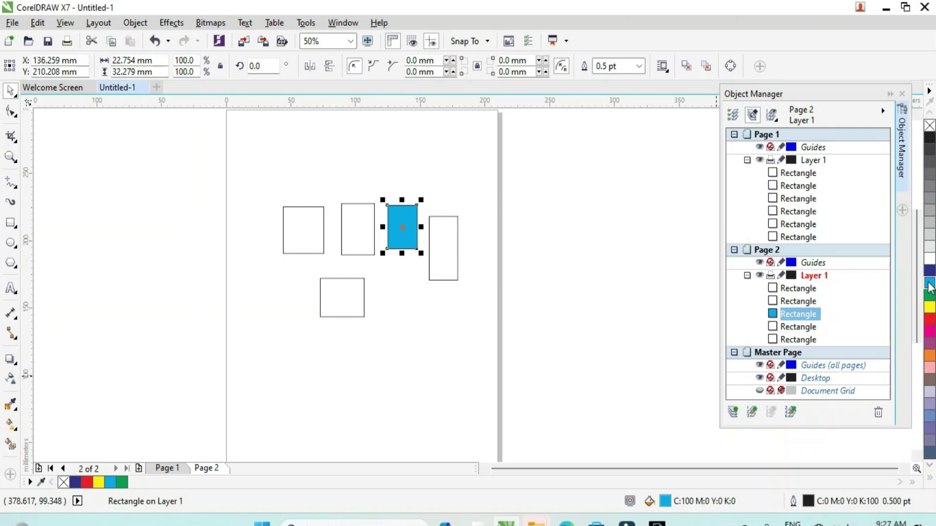
# Fill the fourth listed rectangle of Page 2 with red and the third listed rectangle of Page 1 with orange.
pyautogui.click(786, 327)
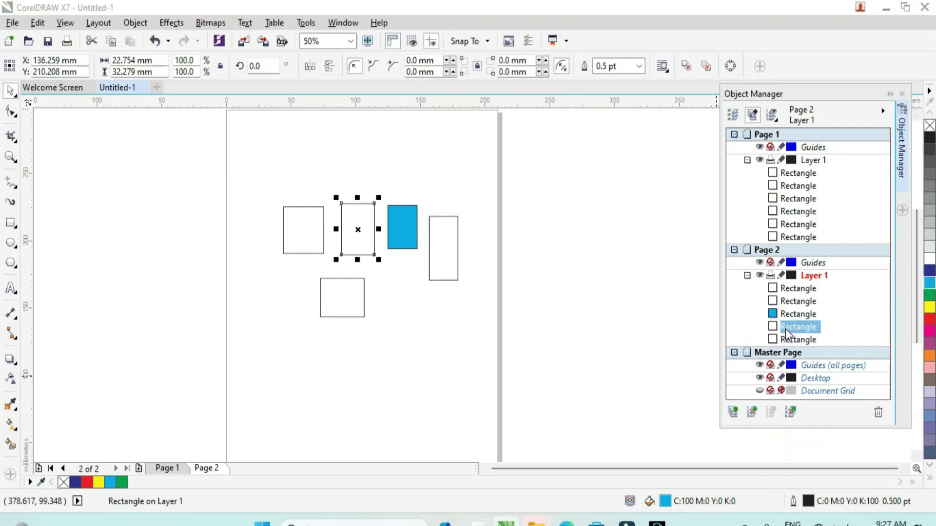
pyautogui.click(929, 320)
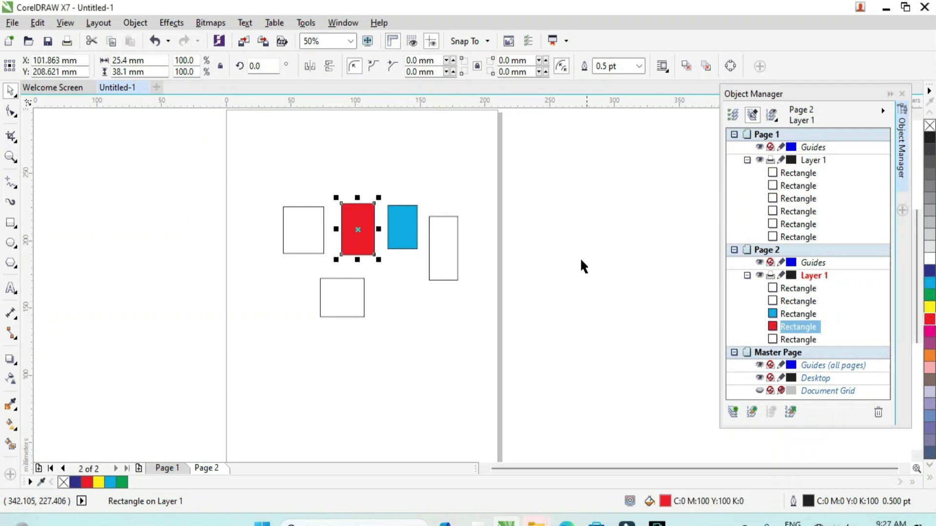
pyautogui.click(792, 201)
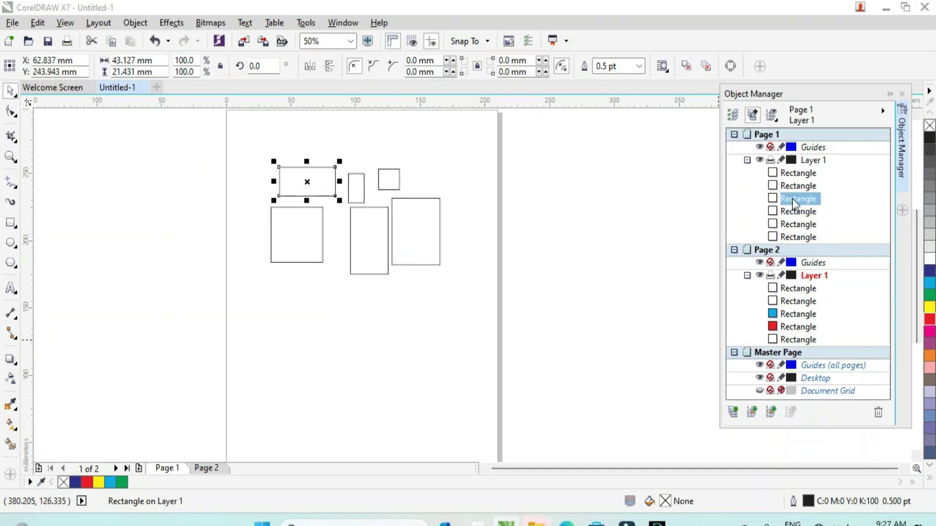
pyautogui.click(929, 356)
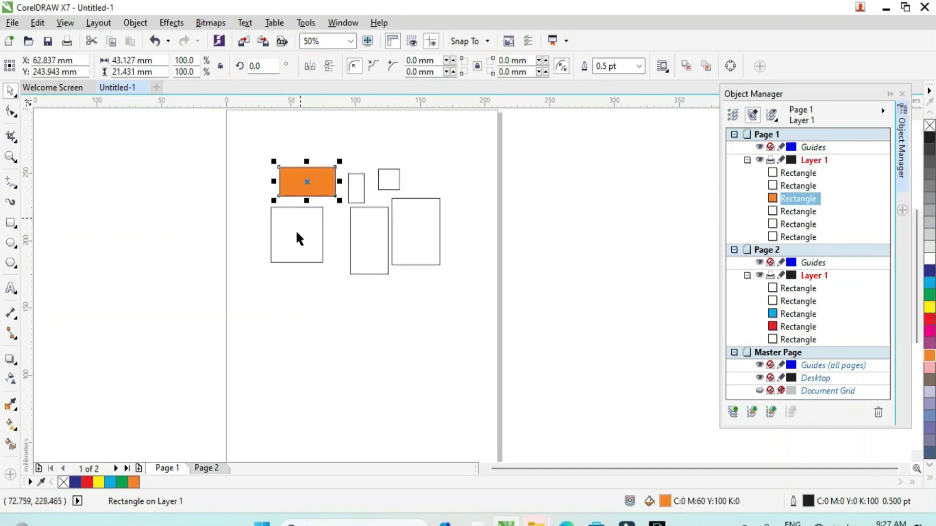